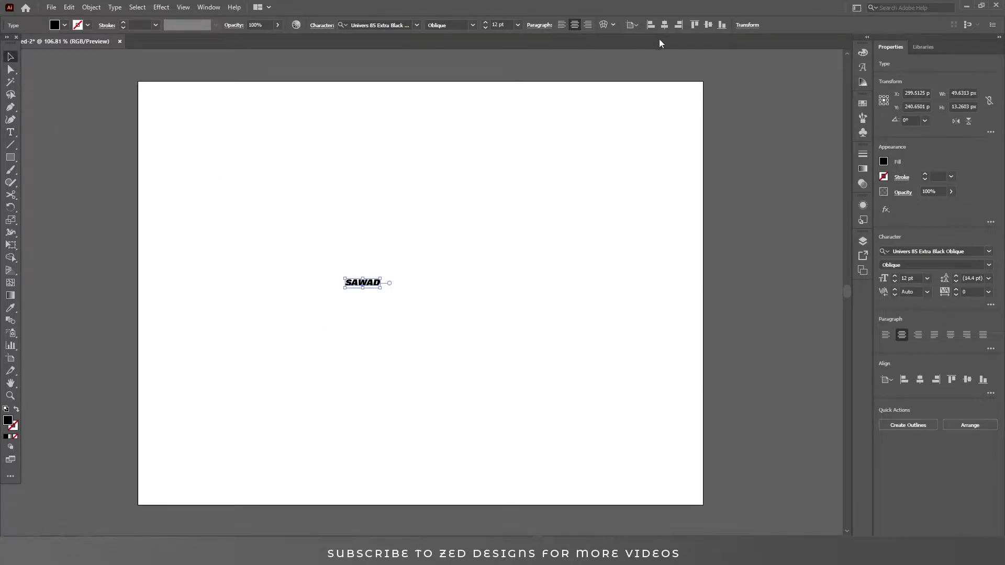
# Enlarge the word on the artboard to about 162.5 pt and retype the letters after the S as lowercase "awad"
pyautogui.moveTo(363, 283); pyautogui.dragTo(591, 200)
pyautogui.doubleClick(309, 291)
pyautogui.moveTo(309, 291); pyautogui.dragTo(668, 293)
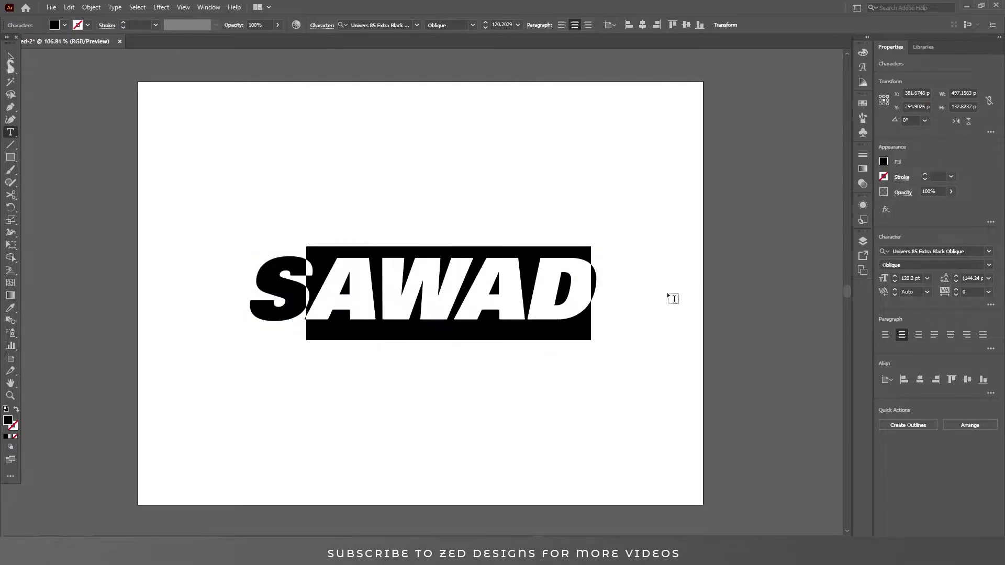
pyautogui.write('awad')
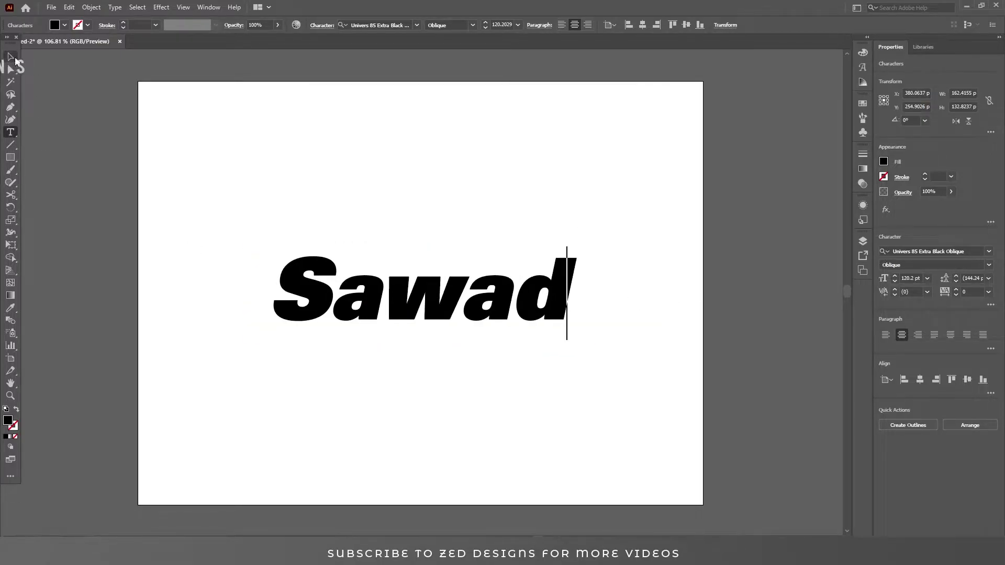
pyautogui.press('Escape')
pyautogui.moveTo(576, 246); pyautogui.dragTo(631, 218)
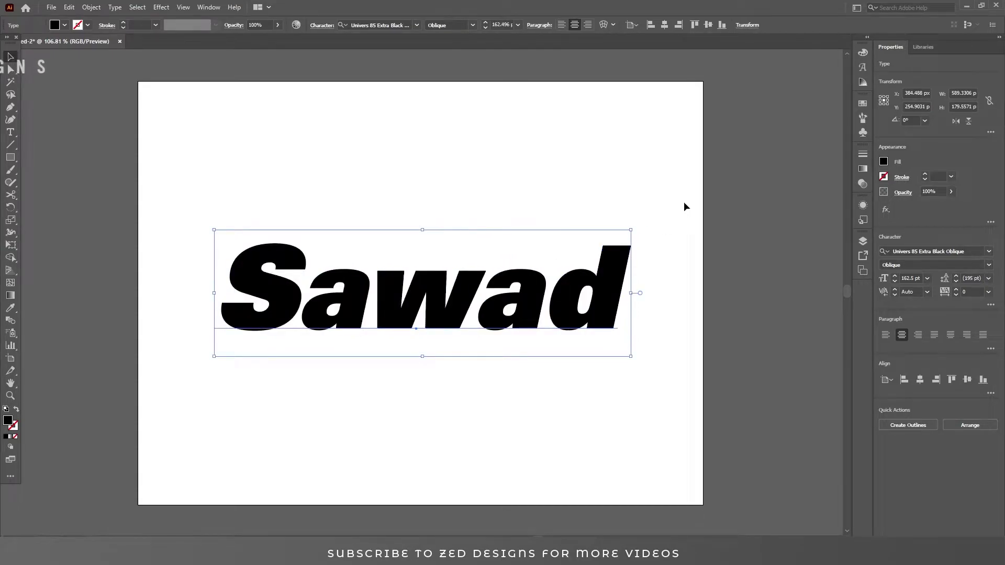
# Remove the text's base fill and add a new black fill to the text object's appearance
pyautogui.click(642, 193)
pyautogui.click(612, 281)
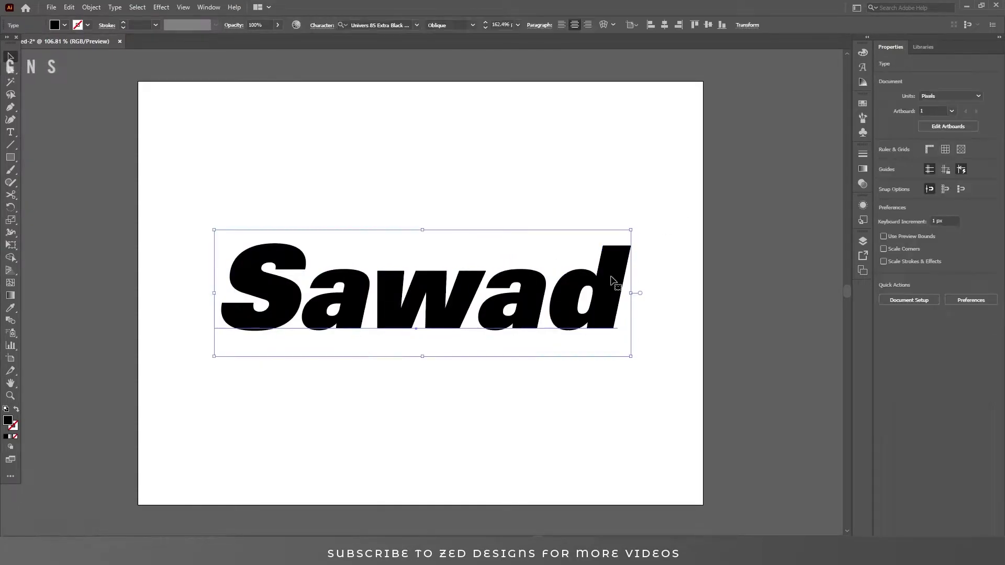
pyautogui.click(15, 437)
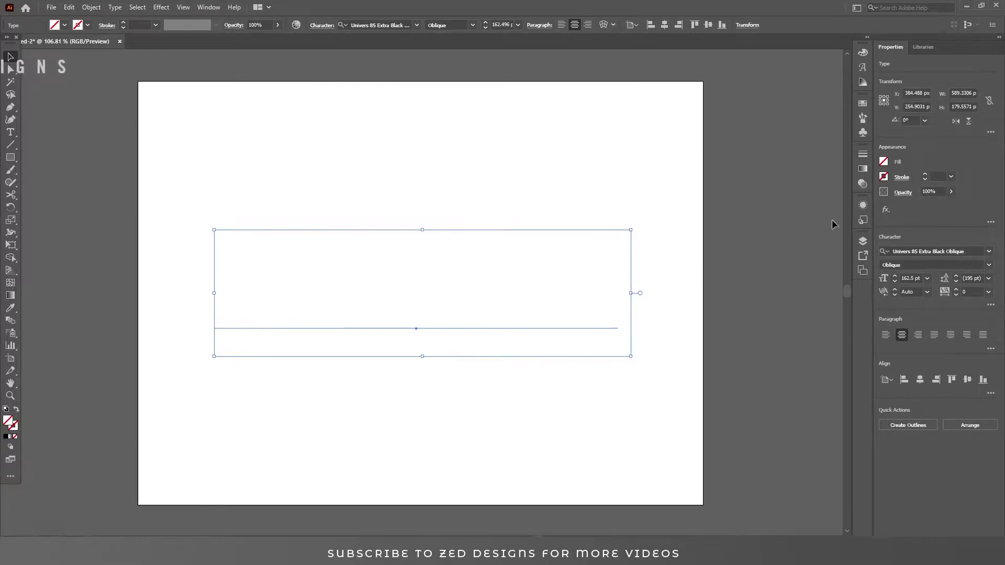
pyautogui.click(862, 205)
pyautogui.click(748, 444)
pyautogui.click(791, 256)
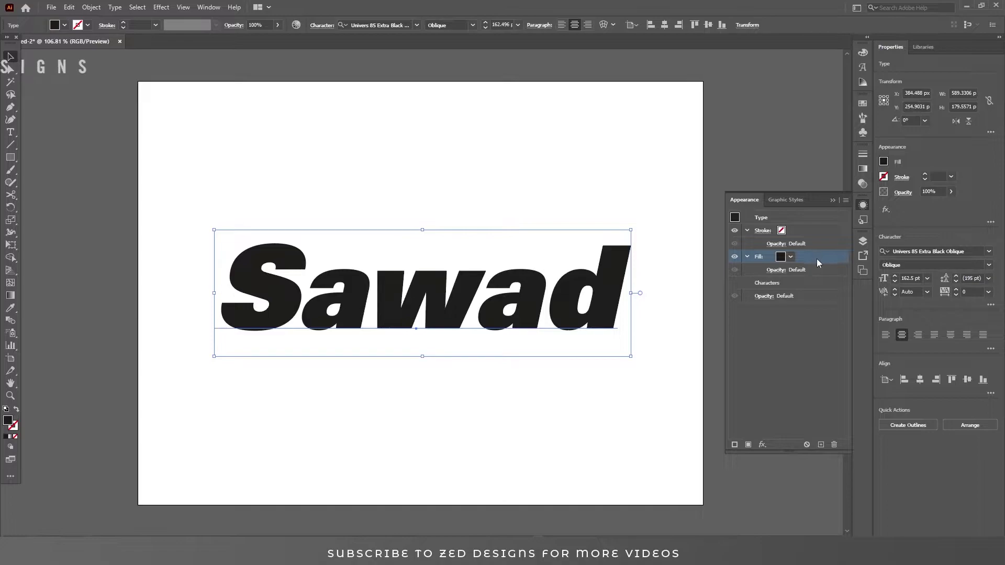
# Duplicate the text's black fill and change the upper copy to white
pyautogui.click(820, 444)
pyautogui.click(791, 258)
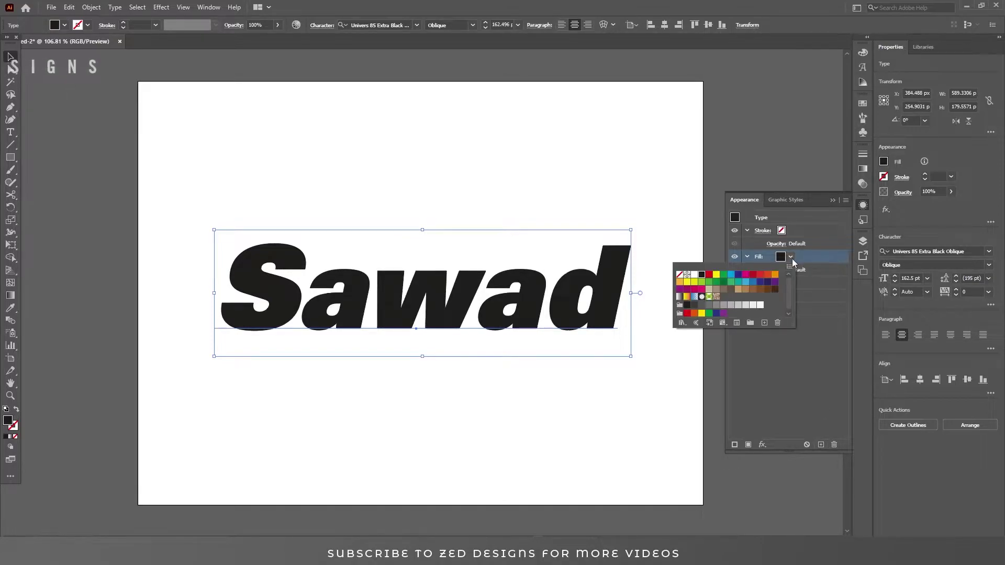
pyautogui.click(791, 258)
pyautogui.click(790, 257)
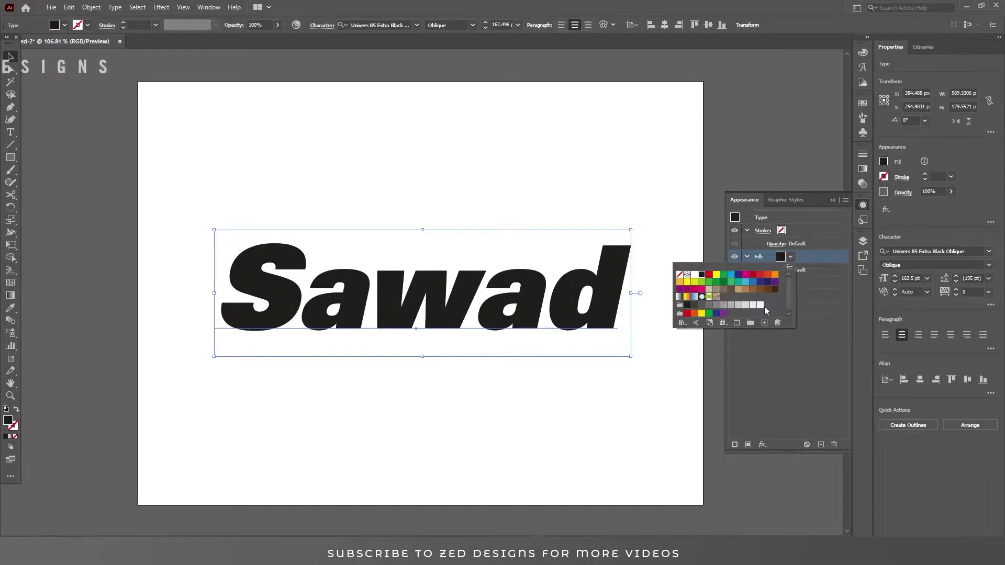
pyautogui.click(694, 274)
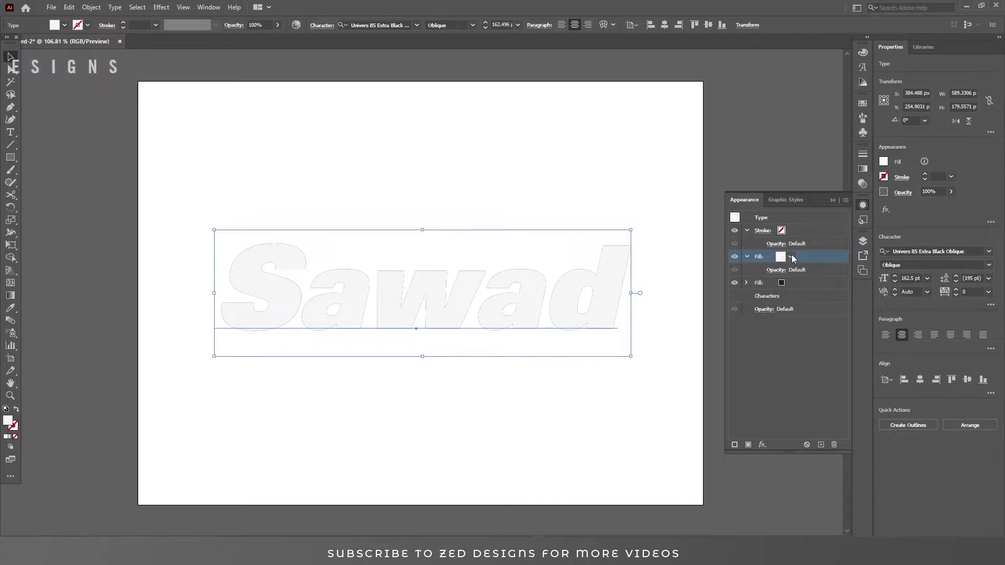
pyautogui.click(792, 257)
pyautogui.click(696, 277)
# Change the lower fill of the text to light grey
pyautogui.click(814, 283)
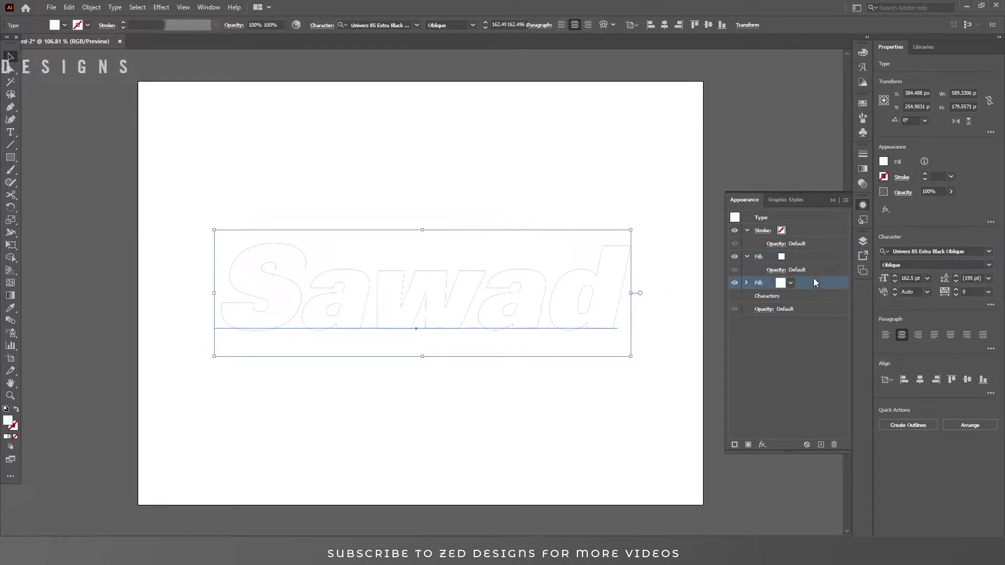
pyautogui.click(789, 284)
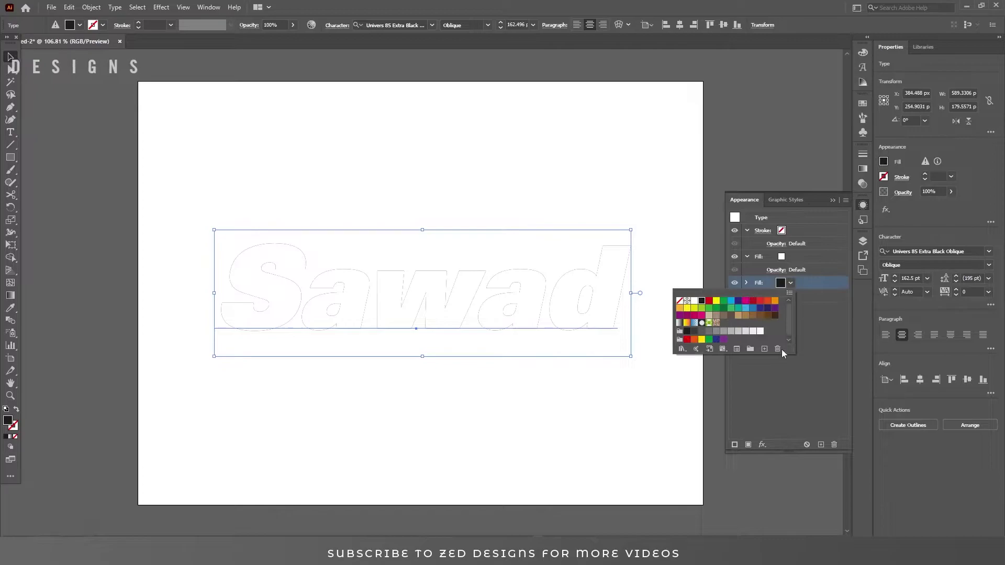
pyautogui.click(745, 331)
# Add a Transform effect to the grey fill with a 0.3 px horizontal move and 20 copies
pyautogui.click(762, 445)
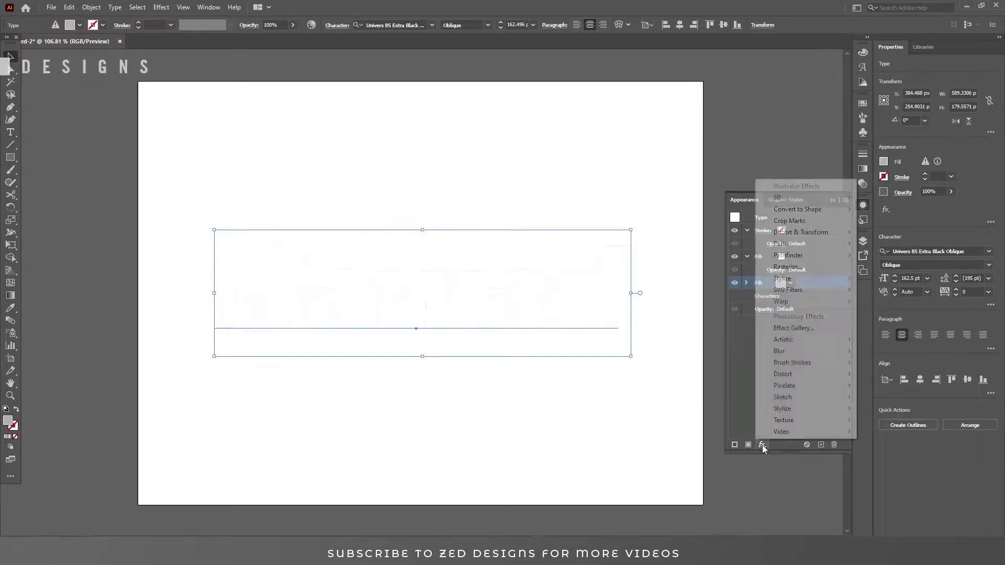
pyautogui.moveTo(801, 232)
pyautogui.click(885, 269)
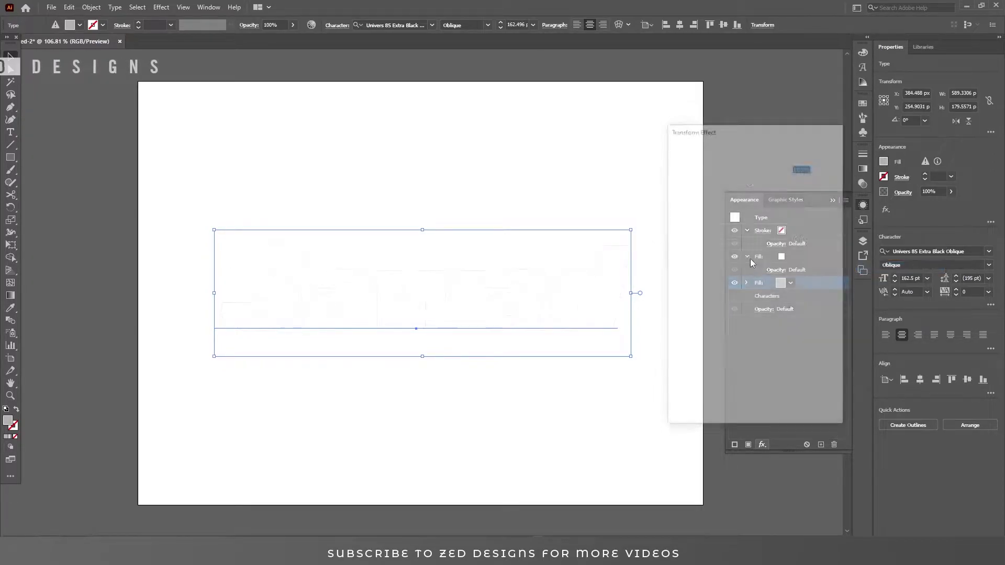
pyautogui.click(811, 224)
pyautogui.write('.3')
pyautogui.click(771, 375)
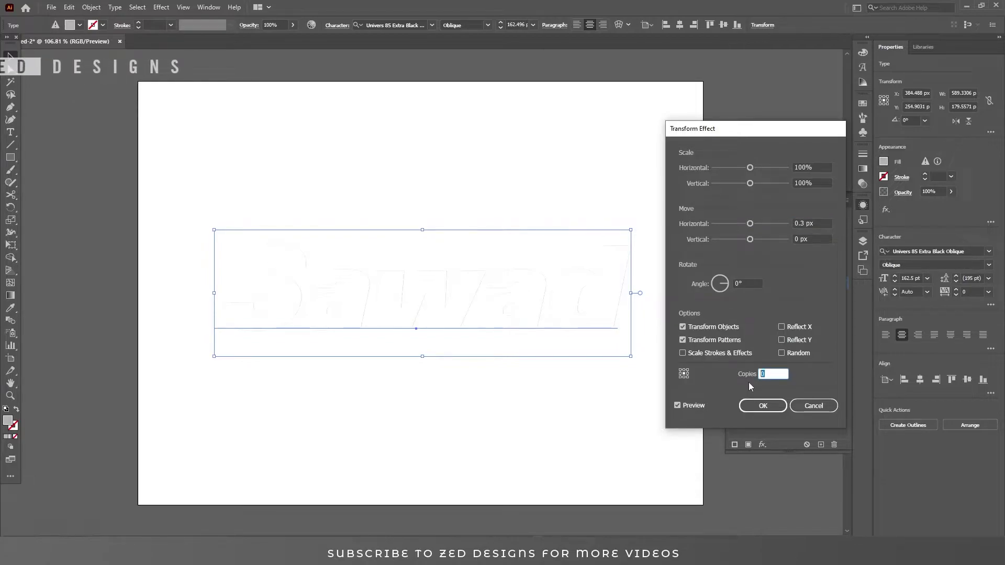
pyautogui.write('20')
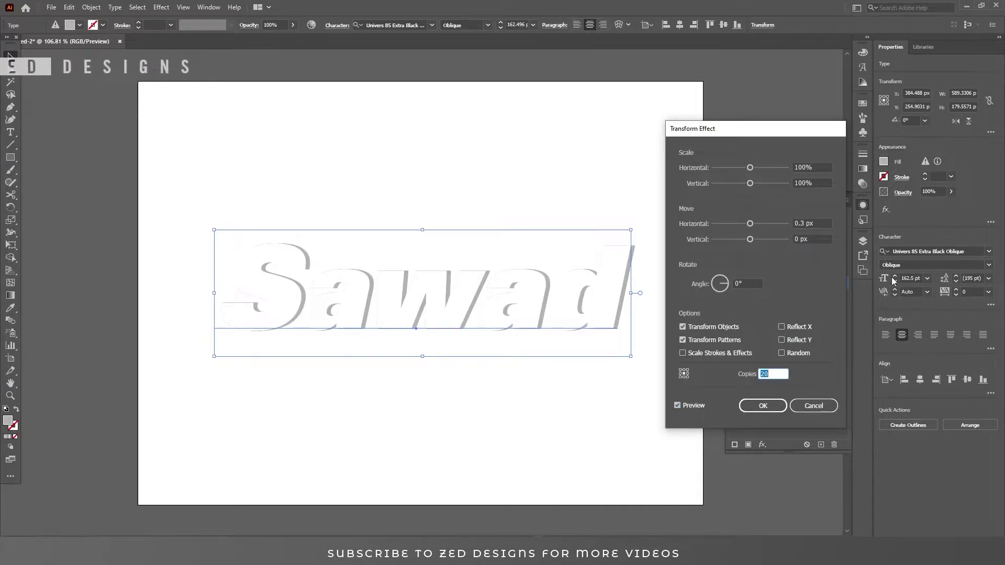
# Change the grey fill's Transform effect to 0 px horizontal and 0.3 px vertical movement with 25 copies, and apply it
pyautogui.click(826, 224)
pyautogui.write('0')
pyautogui.press('Tab')
pyautogui.write('.3')
pyautogui.press('Tab')
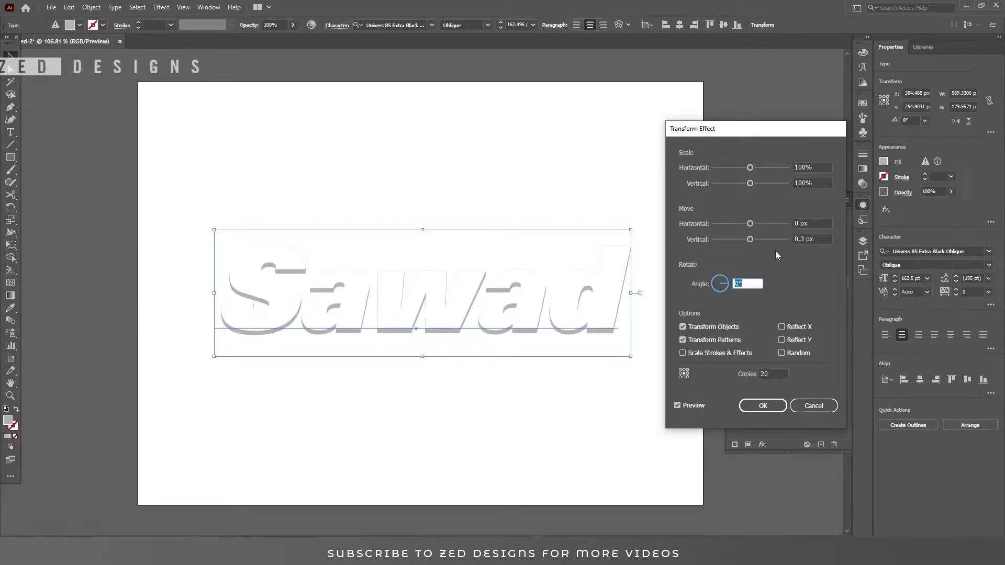
pyautogui.click(778, 375)
pyautogui.write('25')
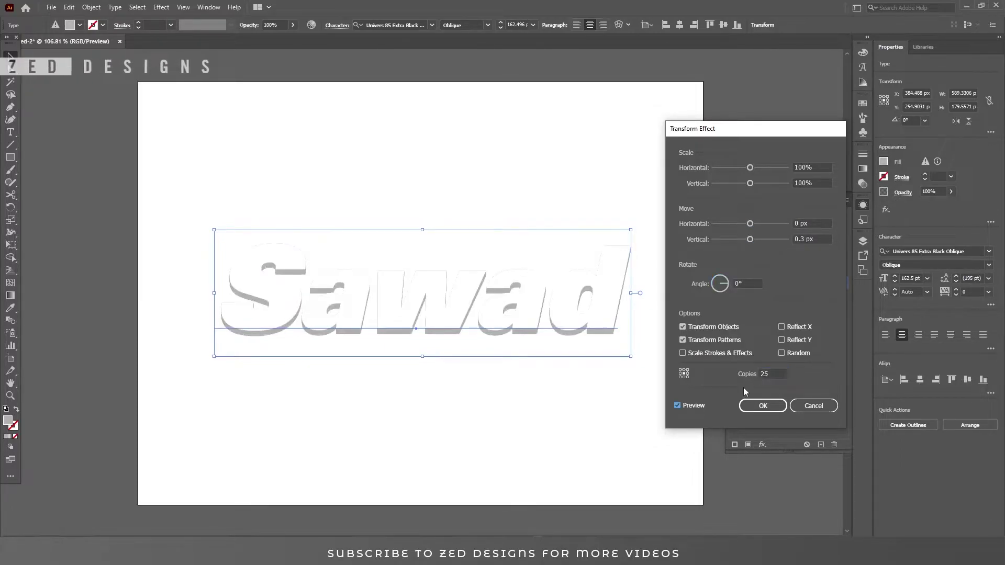
pyautogui.click(773, 406)
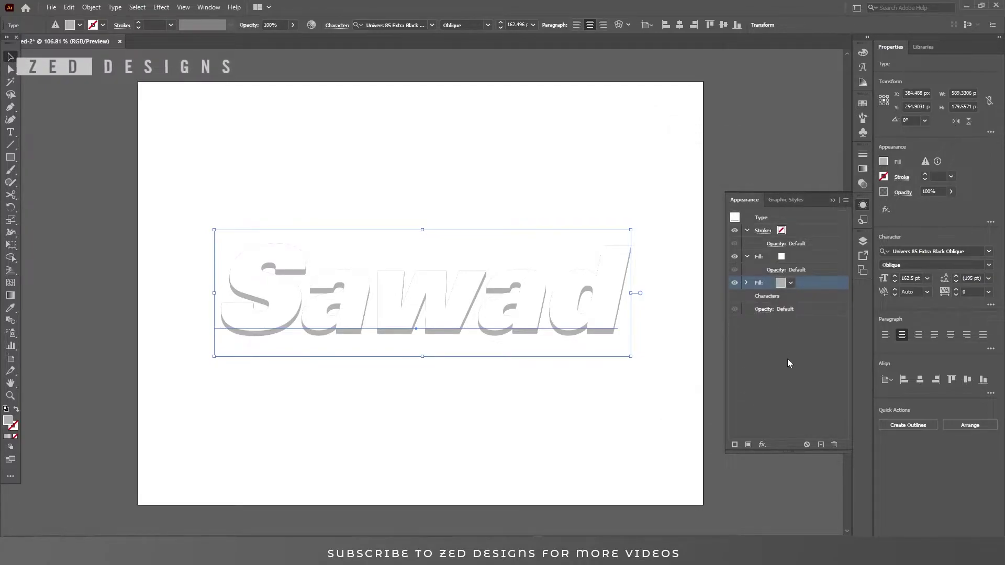
# Duplicate the white fill and change the upper copy to magenta
pyautogui.click(747, 257)
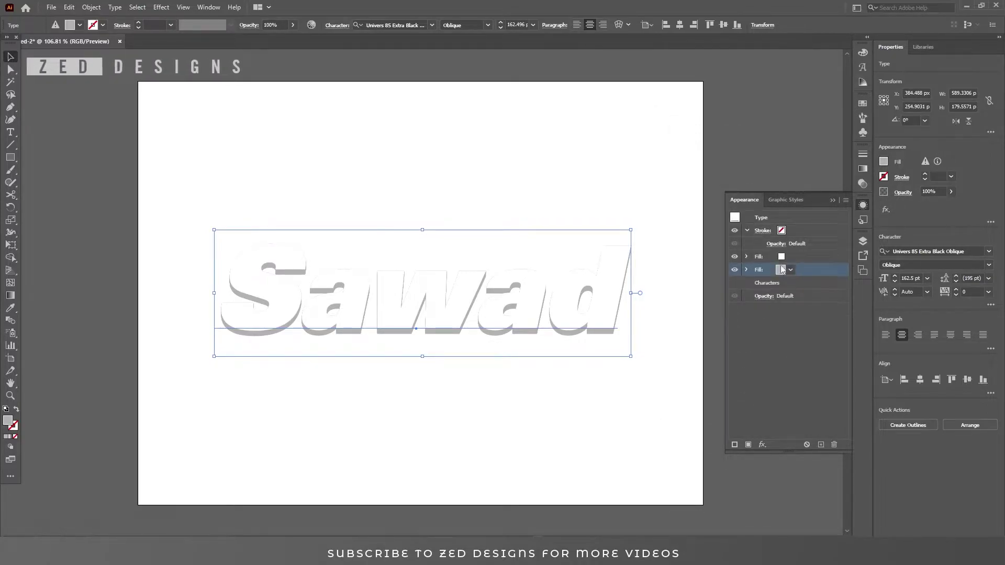
pyautogui.click(819, 259)
pyautogui.click(821, 444)
pyautogui.click(791, 258)
pyautogui.click(743, 277)
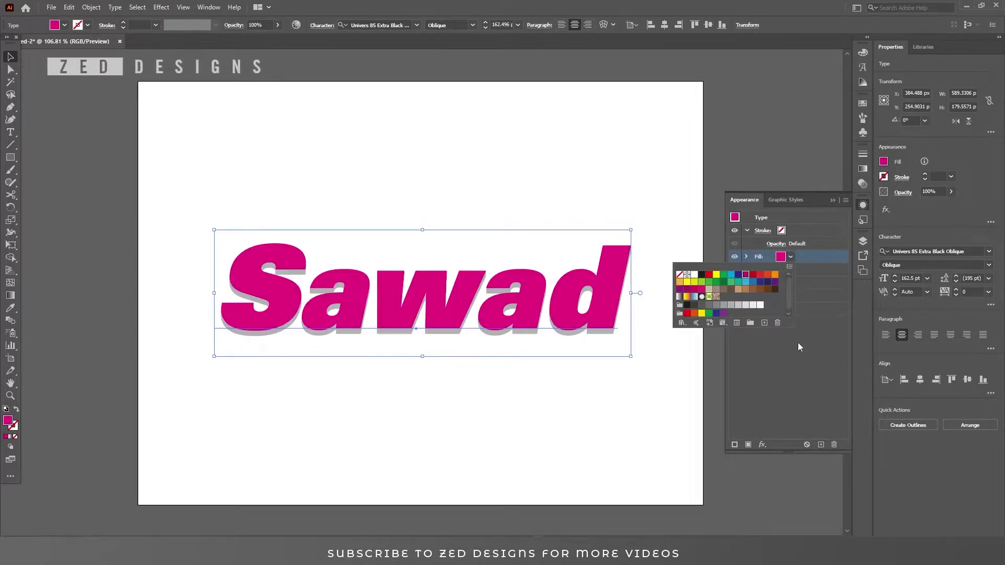
# Apply a Transform effect to the magenta fill with a 7 px vertical move
pyautogui.click(761, 444)
pyautogui.moveTo(806, 231)
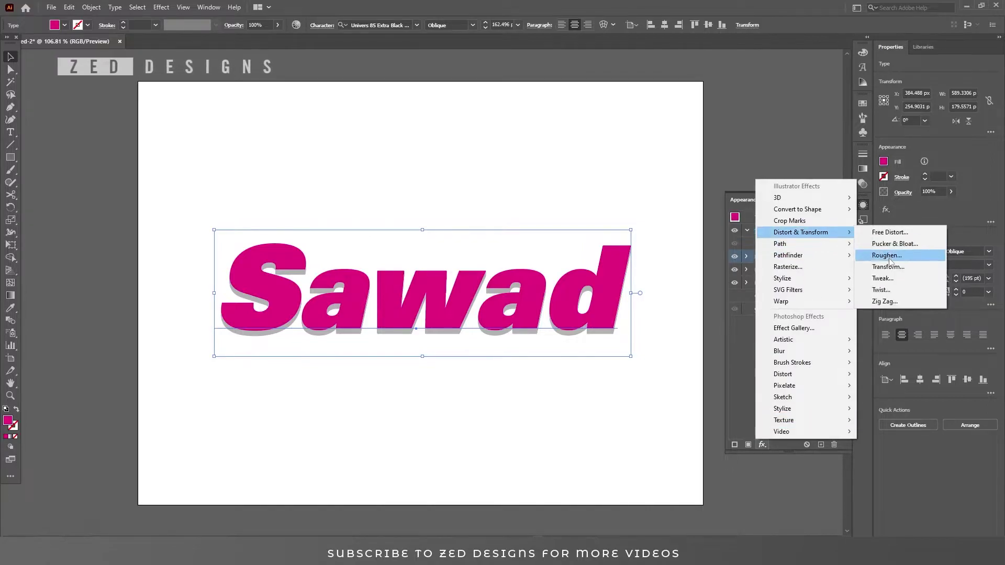
pyautogui.click(884, 265)
pyautogui.press('Tab')
pyautogui.press('Tab')
pyautogui.press('Tab')
pyautogui.write('6')
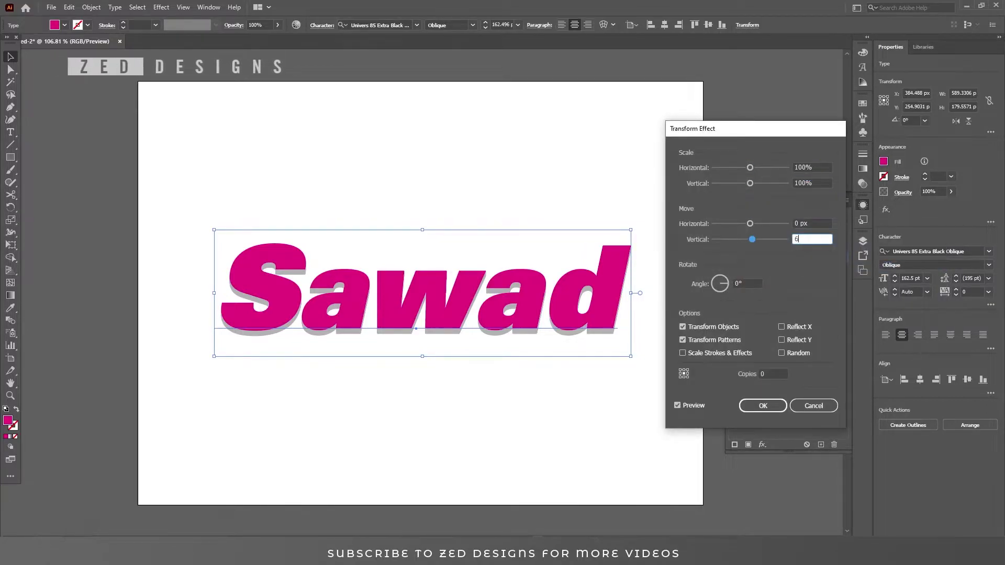
pyautogui.press('Tab')
pyautogui.hotkey('shift', 'Tab')
pyautogui.write('7')
pyautogui.press('Tab')
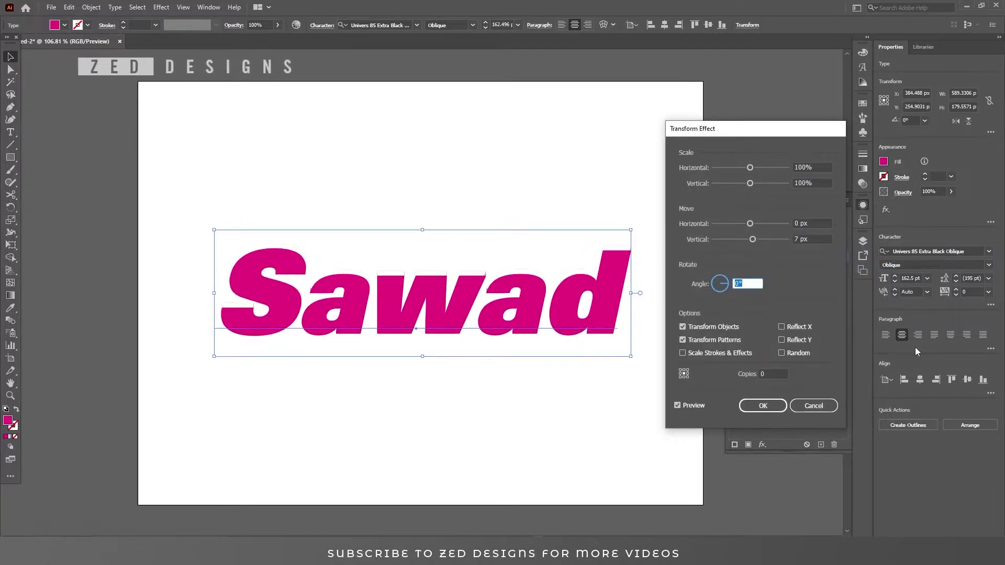
pyautogui.click(763, 406)
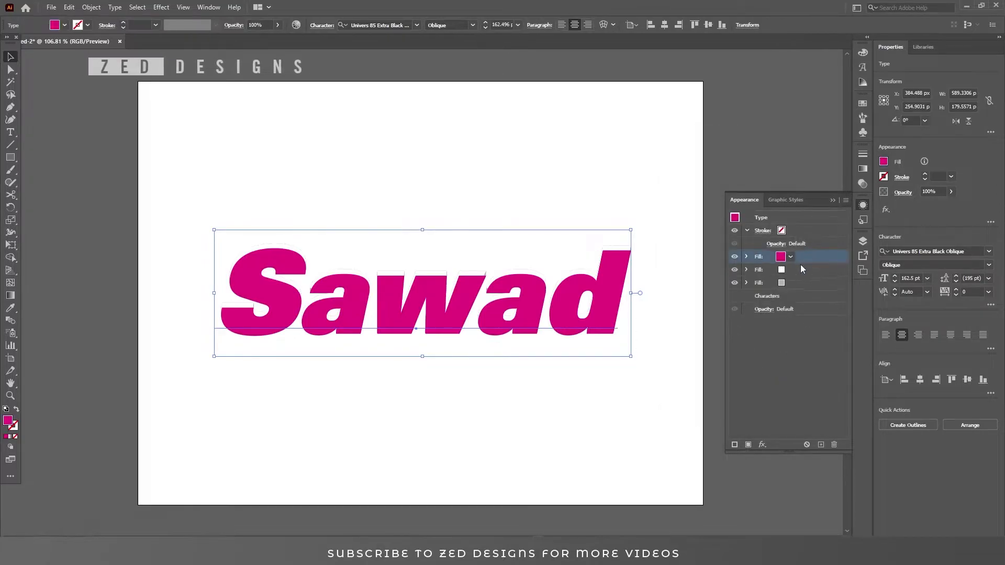
# Move the magenta fill beneath the grey fill and apply an Offset Path effect of 15 px with Round joins
pyautogui.moveTo(811, 258); pyautogui.dragTo(813, 281)
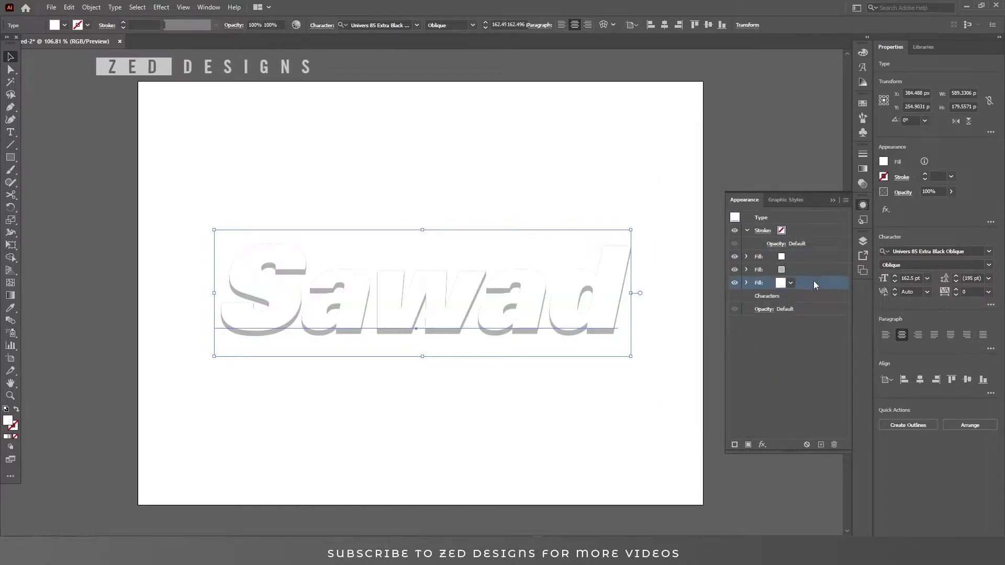
pyautogui.click(762, 444)
pyautogui.moveTo(775, 244)
pyautogui.click(898, 245)
pyautogui.press('Up')
pyautogui.press('Up')
pyautogui.press('Up')
pyautogui.press('Up')
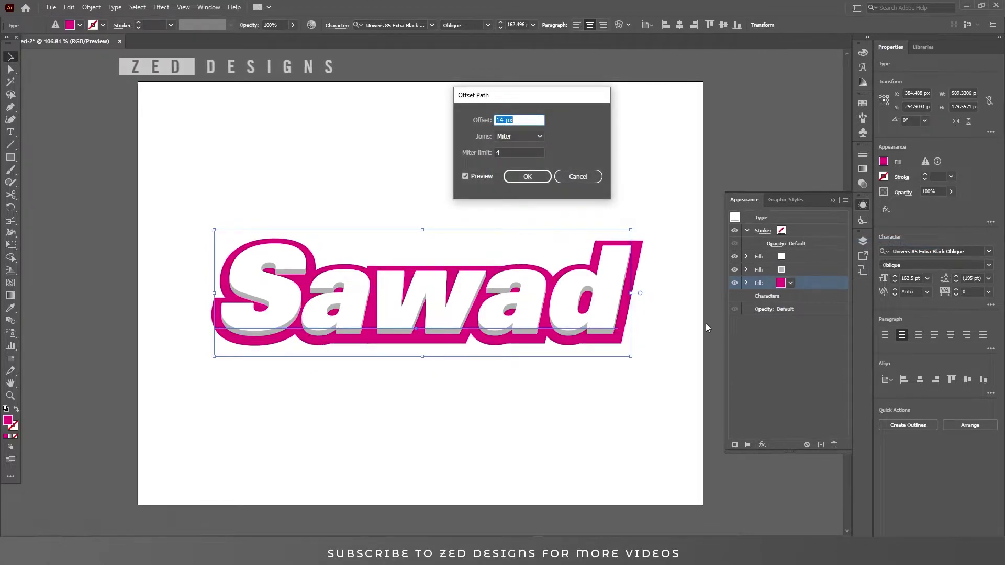
pyautogui.press('Up')
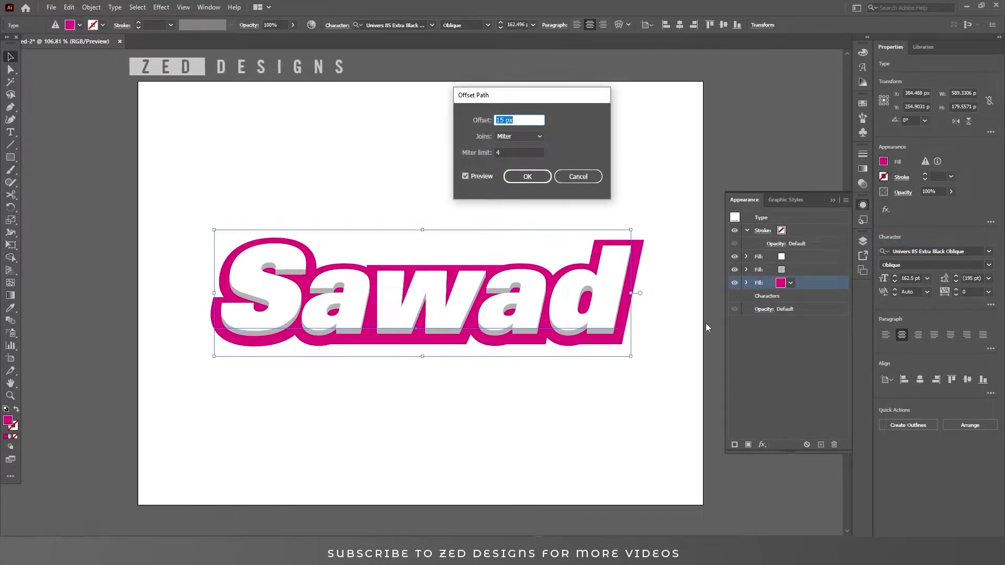
pyautogui.click(523, 135)
pyautogui.click(509, 153)
pyautogui.click(528, 178)
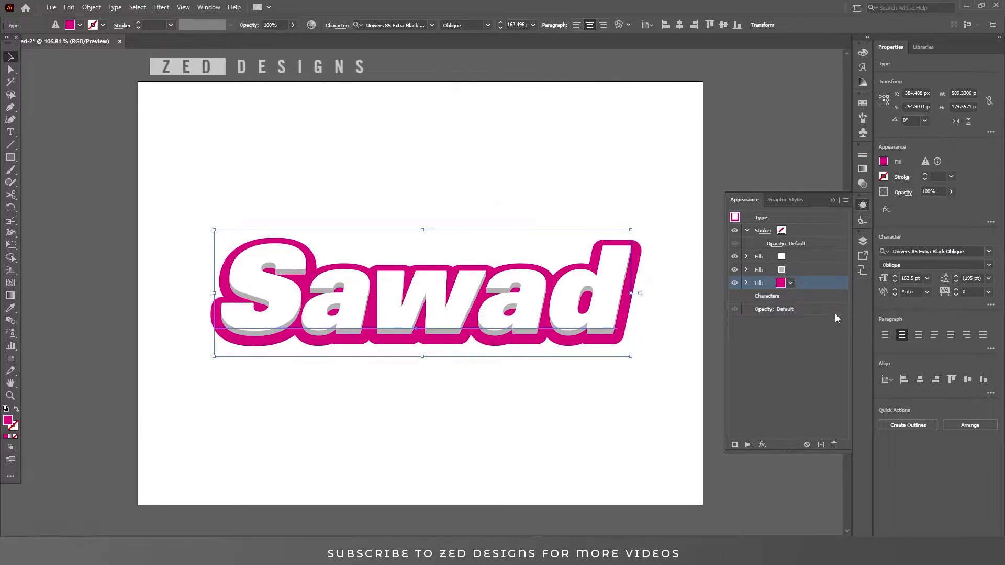
# Recolor the magenta outline fill to bright red
pyautogui.click(791, 283)
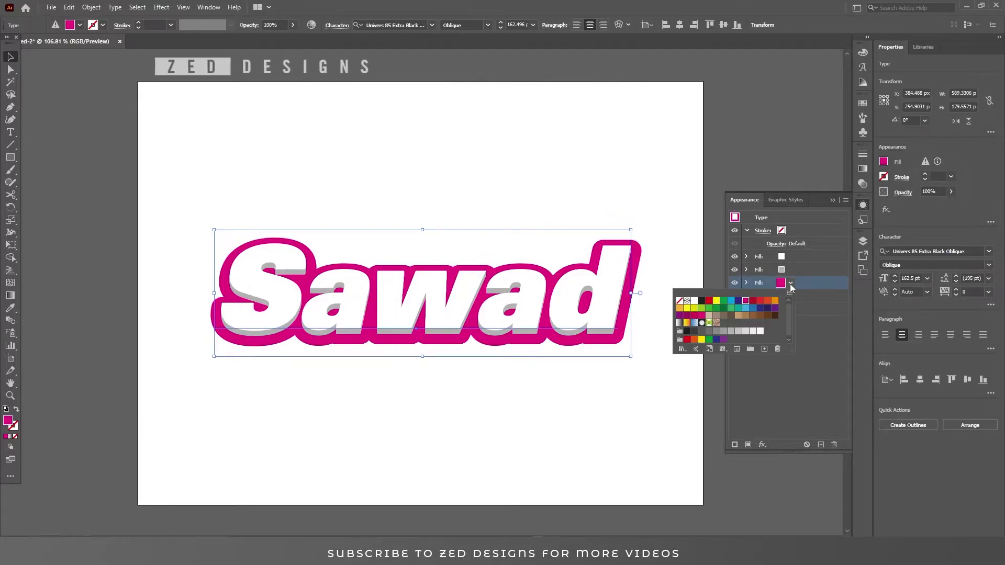
pyautogui.click(753, 302)
pyautogui.click(760, 303)
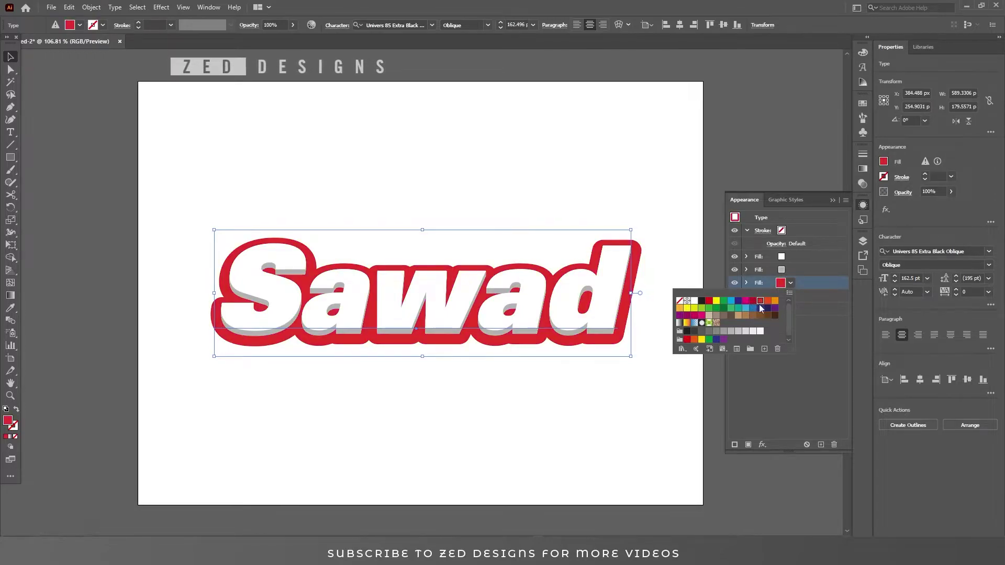
pyautogui.click(810, 330)
# Duplicate the red outline fill and change the lower copy to dark red
pyautogui.click(822, 445)
pyautogui.click(791, 296)
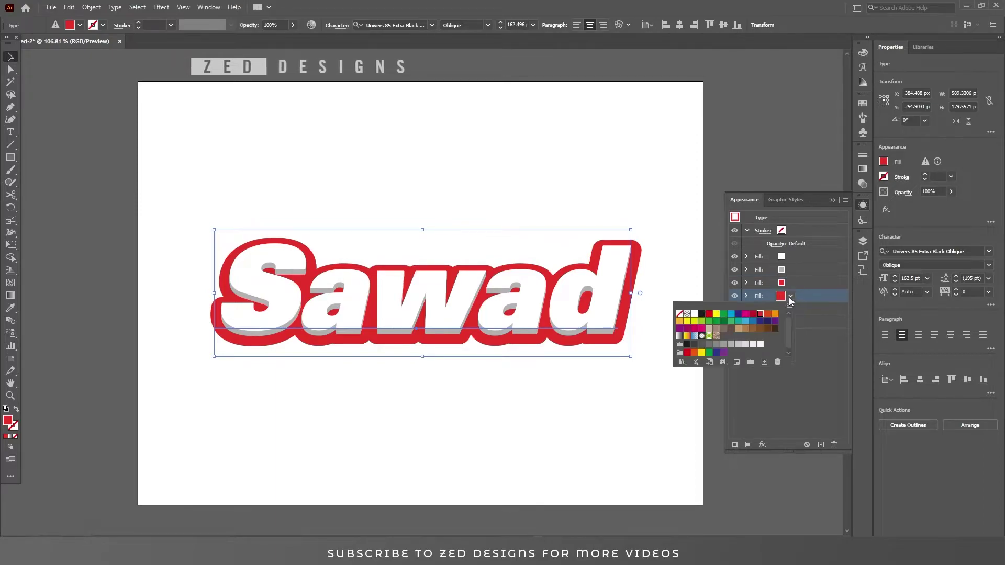
pyautogui.click(753, 314)
pyautogui.click(813, 345)
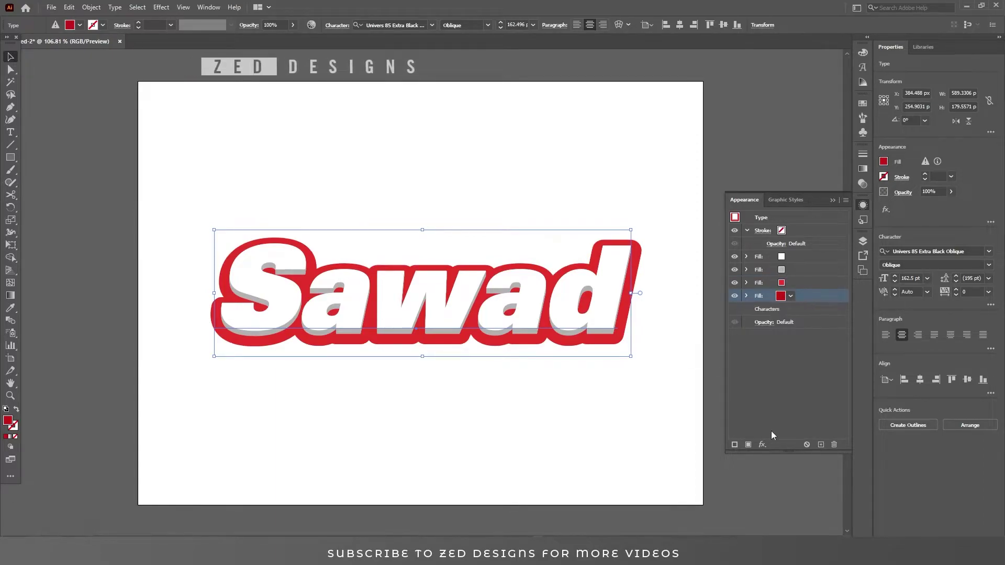
# Add another Transform effect to the dark red fill with a vertical move of 0.3 px
pyautogui.click(763, 444)
pyautogui.moveTo(780, 231)
pyautogui.click(890, 266)
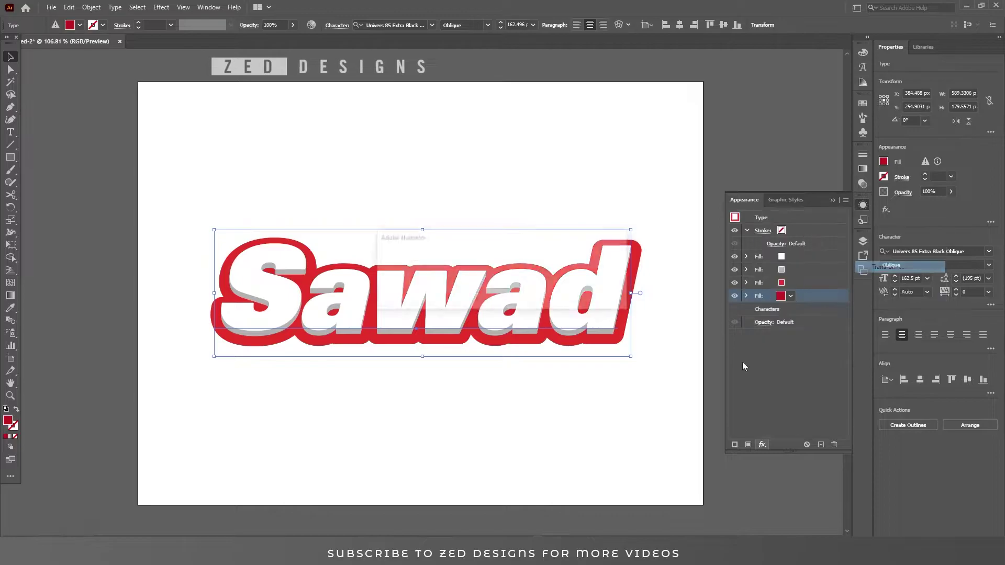
pyautogui.click(559, 298)
pyautogui.click(811, 223)
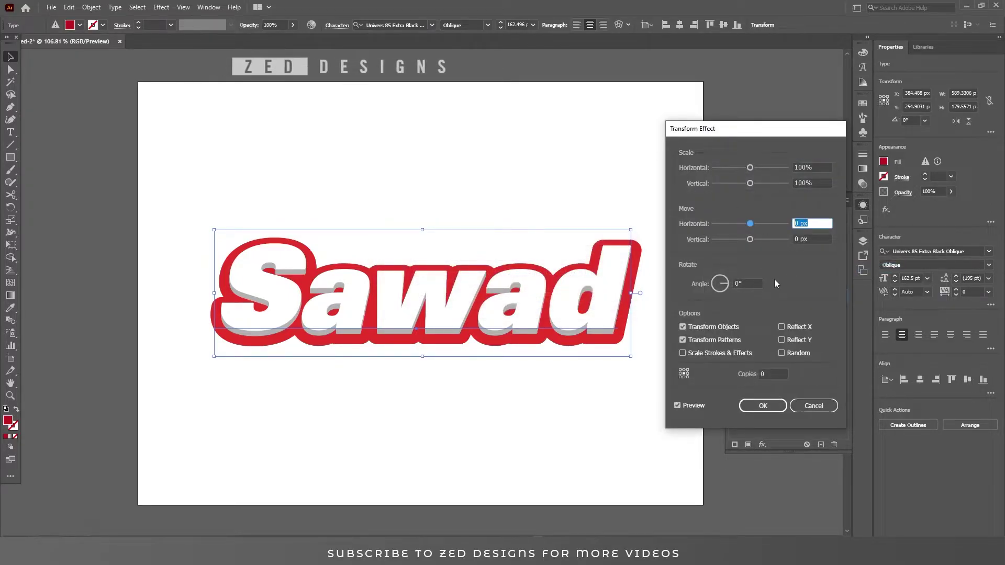
pyautogui.press('Tab')
pyautogui.write('0.3')
pyautogui.press('Tab')
# Set the dark red fill's Transform effect to 40 copies and apply it
pyautogui.click(767, 373)
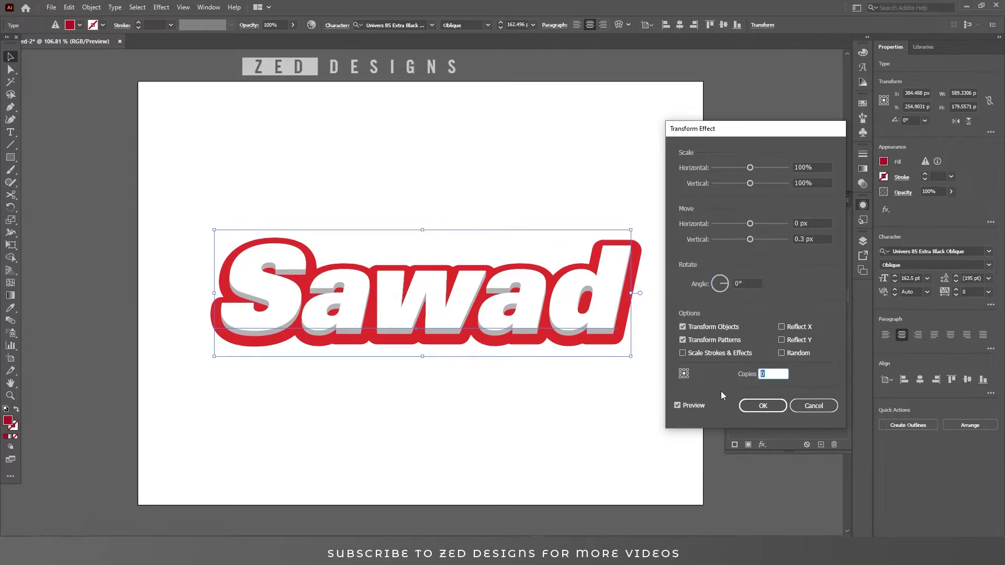
pyautogui.write('30')
pyautogui.press('Tab')
pyautogui.hotkey('shift', 'Tab')
pyautogui.write('50')
pyautogui.press('Tab')
pyautogui.hotkey('shift', 'Tab')
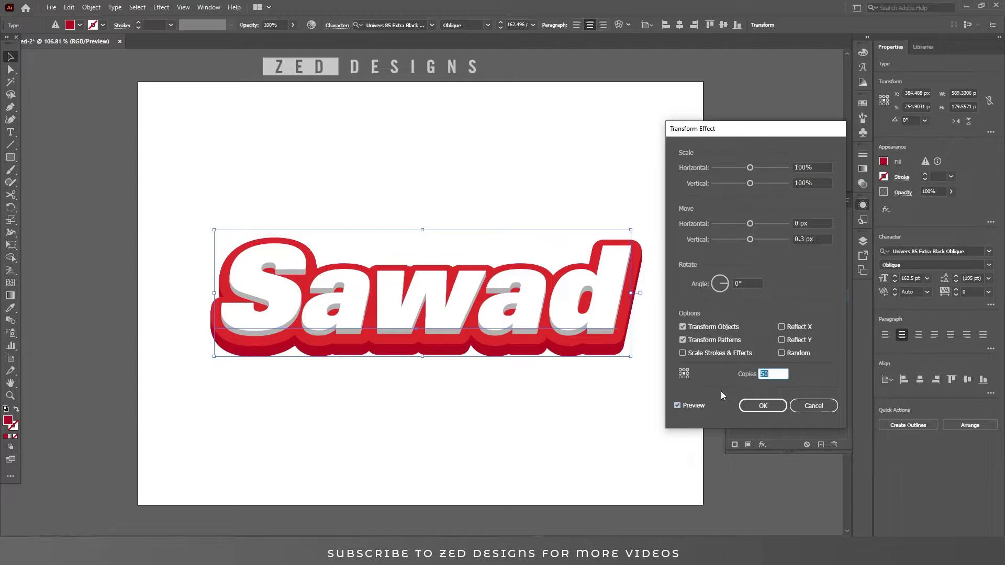
pyautogui.write('40')
pyautogui.press('Tab')
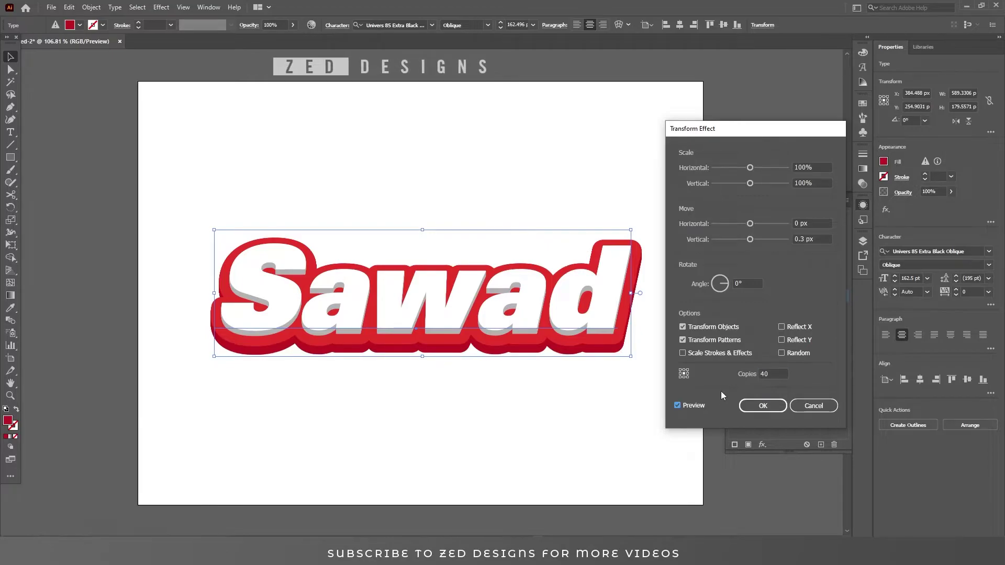
pyautogui.click(763, 405)
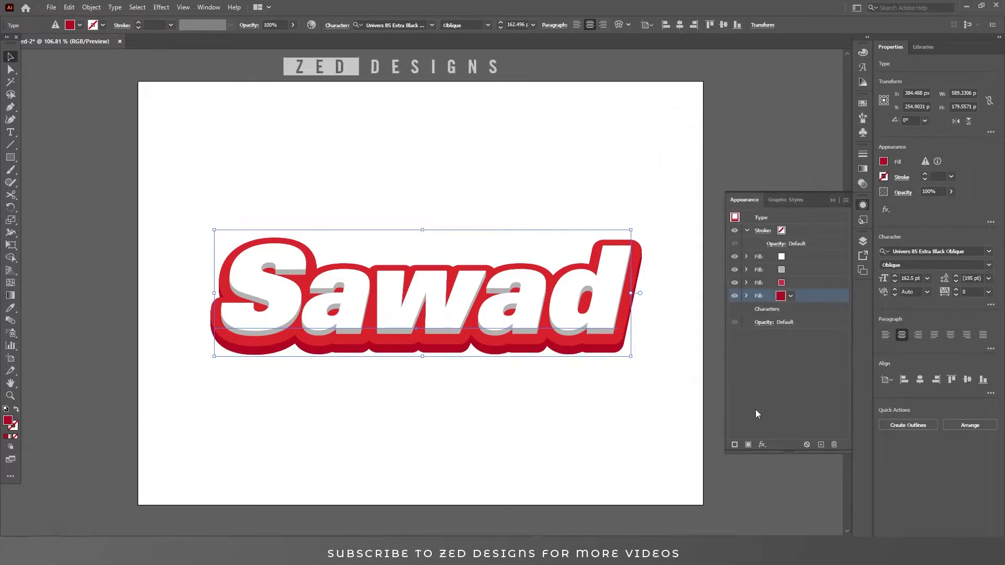
# Add a Drop Shadow effect to the grey fill with 80% opacity
pyautogui.click(801, 282)
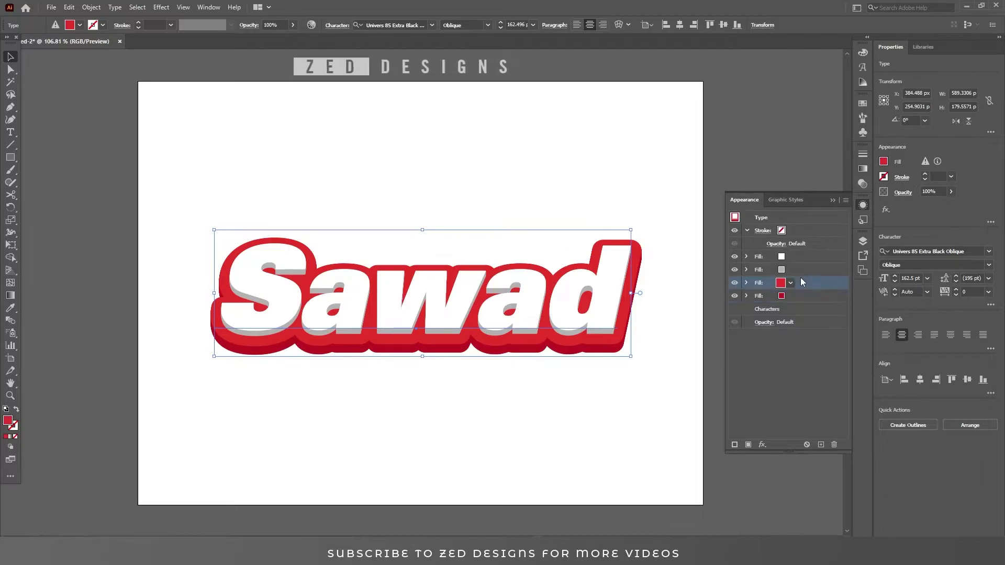
pyautogui.click(802, 270)
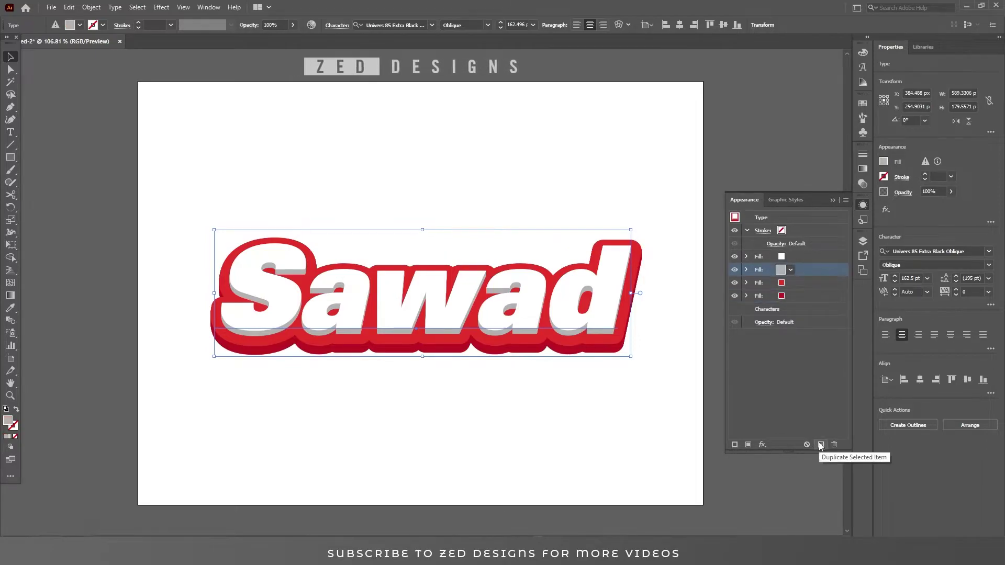
pyautogui.click(762, 446)
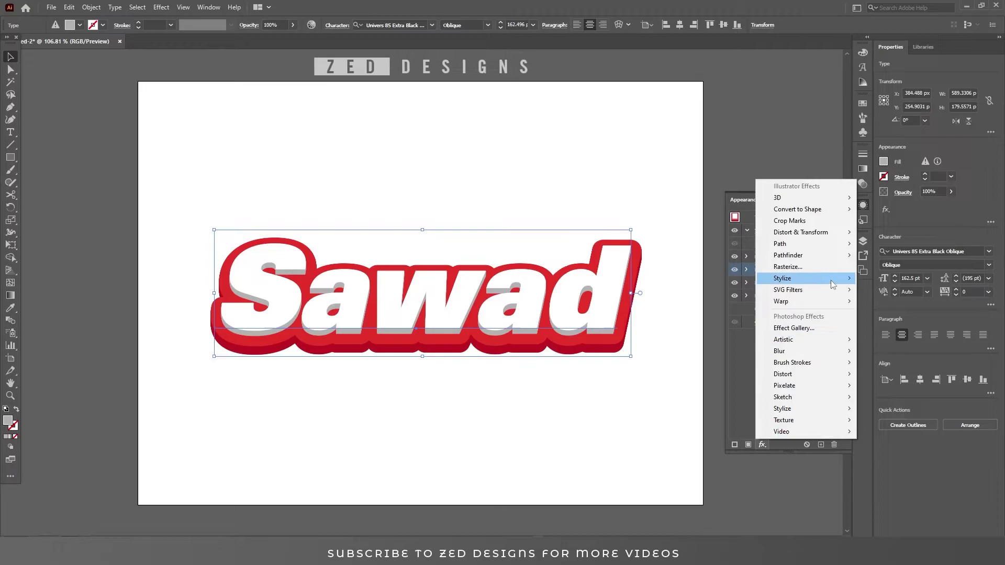
pyautogui.moveTo(785, 279)
pyautogui.click(885, 279)
pyautogui.click(812, 295)
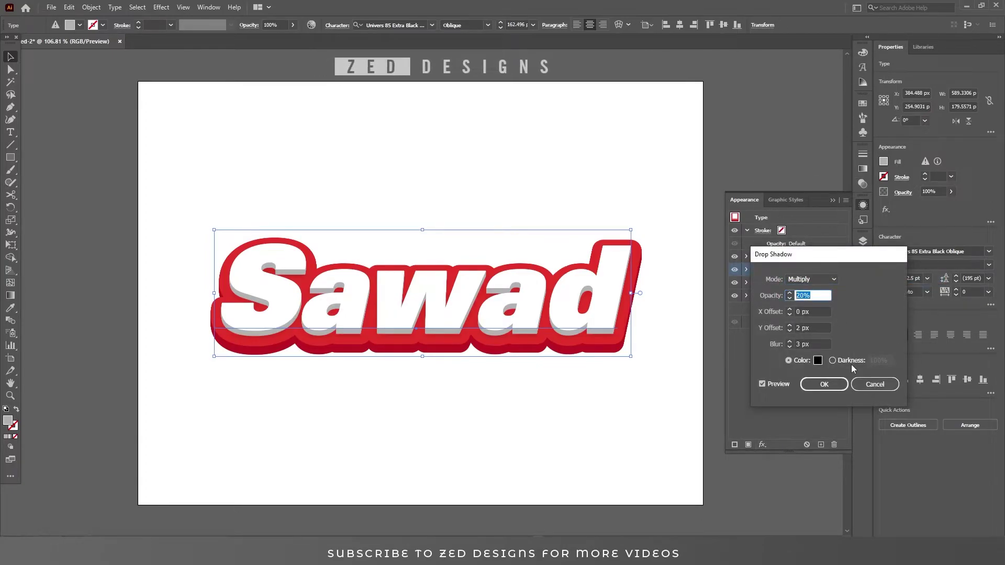
pyautogui.write('80')
pyautogui.press('Tab')
# Set the grey fill's drop shadow to 0 px X offset, 2 px Y offset and 2 px blur, and apply it
pyautogui.press('Tab')
pyautogui.write('0')
pyautogui.hotkey('shift', 'Tab')
pyautogui.write('0')
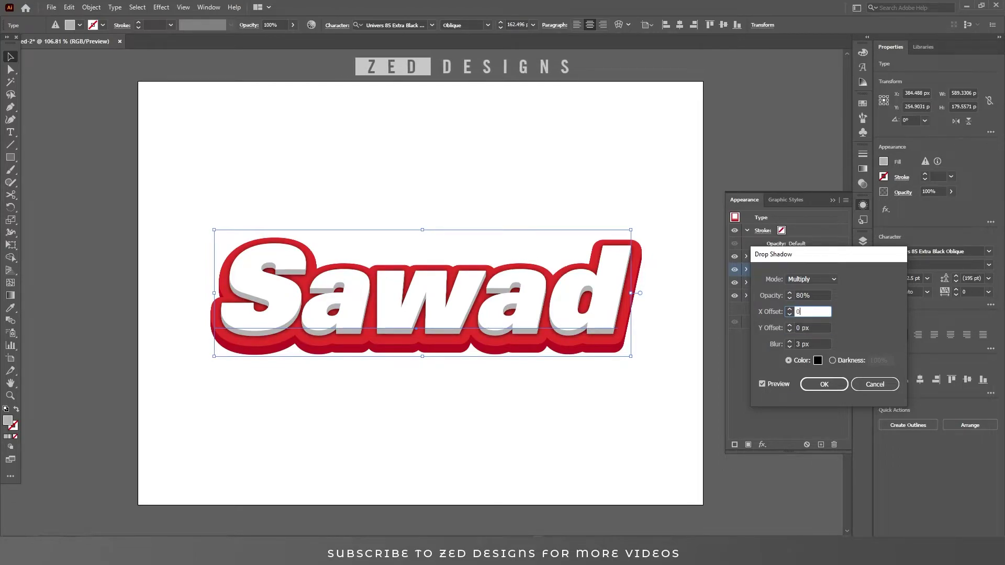
pyautogui.press('Tab')
pyautogui.write('.')
pyautogui.write('2')
pyautogui.press('Tab')
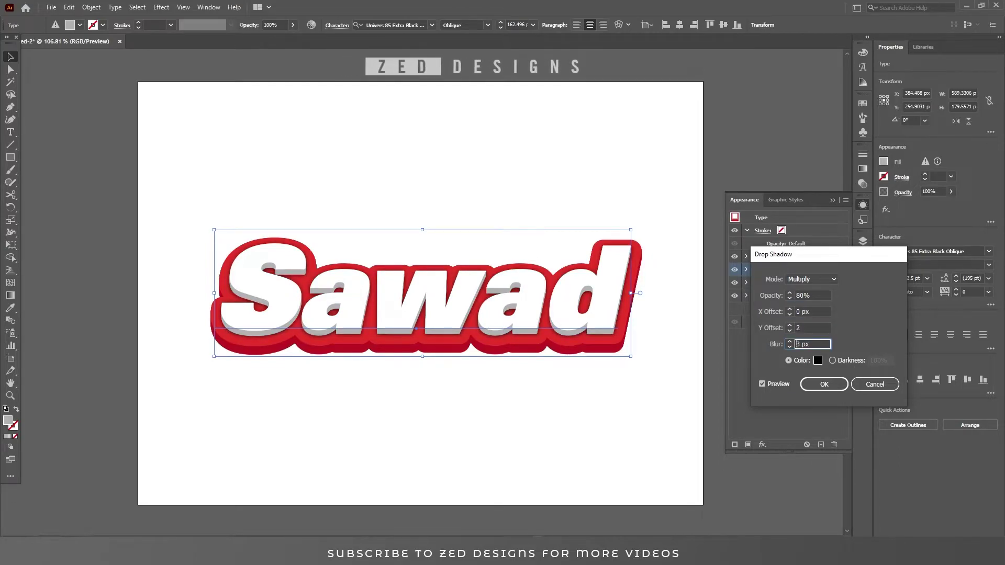
pyautogui.write('2')
pyautogui.press('Tab')
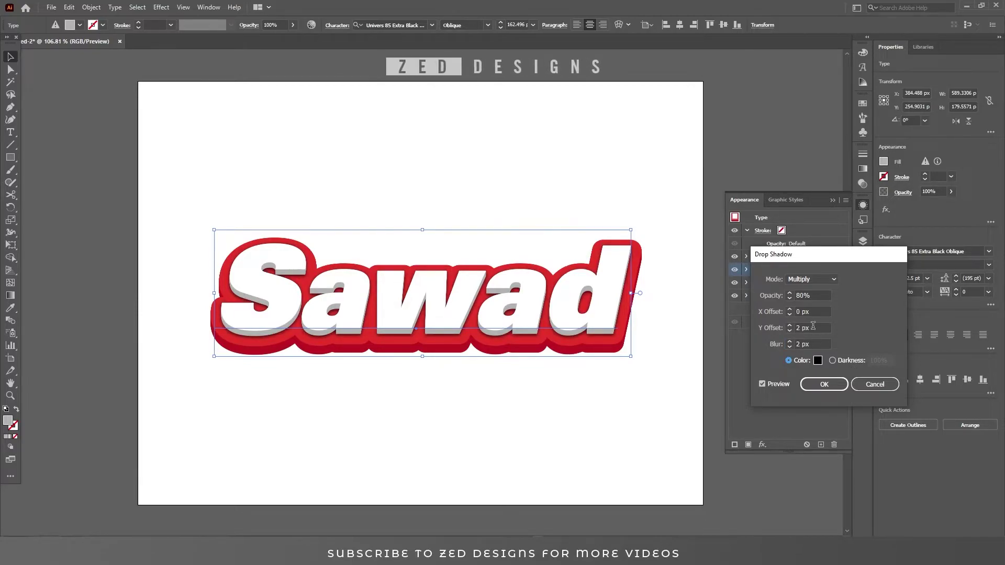
pyautogui.click(819, 384)
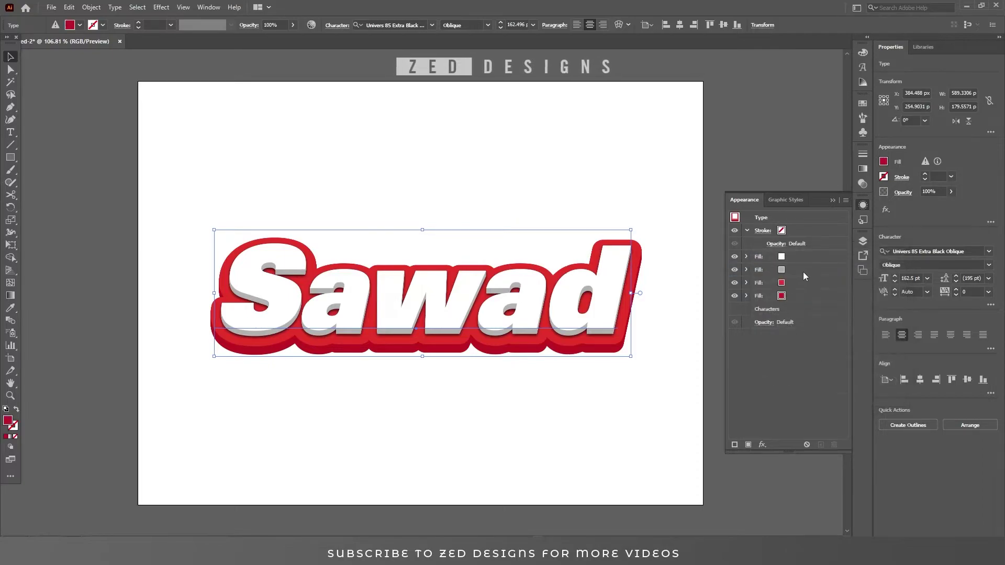
# Add a second Drop Shadow effect to the grey fill with 30% opacity
pyautogui.click(763, 445)
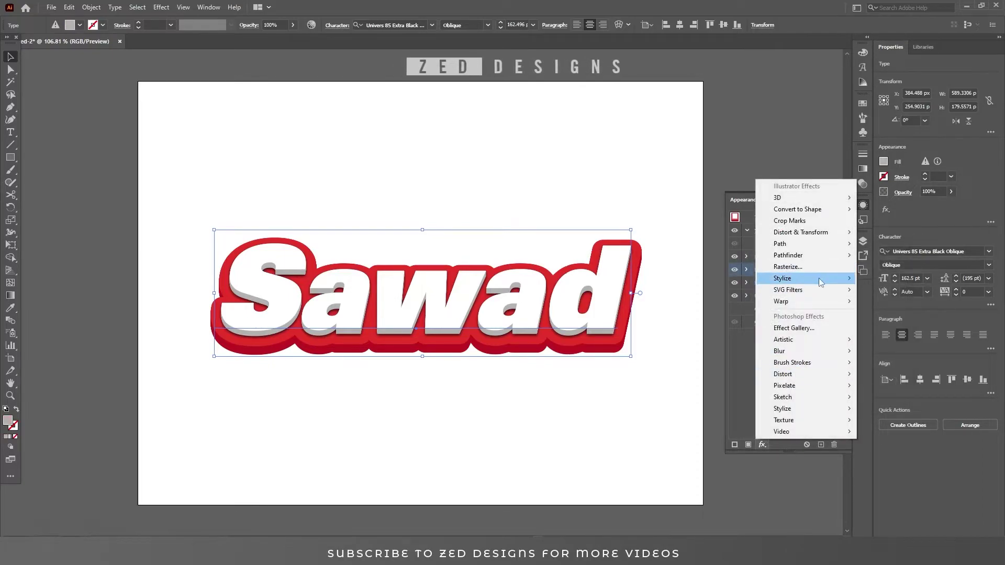
pyautogui.moveTo(782, 278)
pyautogui.click(879, 278)
pyautogui.click(548, 298)
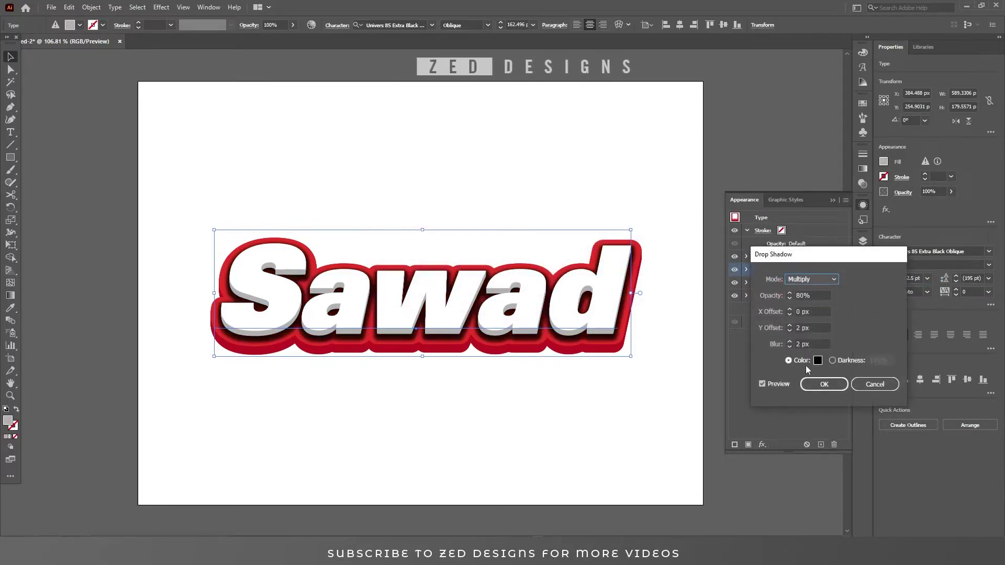
pyautogui.click(819, 294)
pyautogui.write('30')
pyautogui.press('Tab')
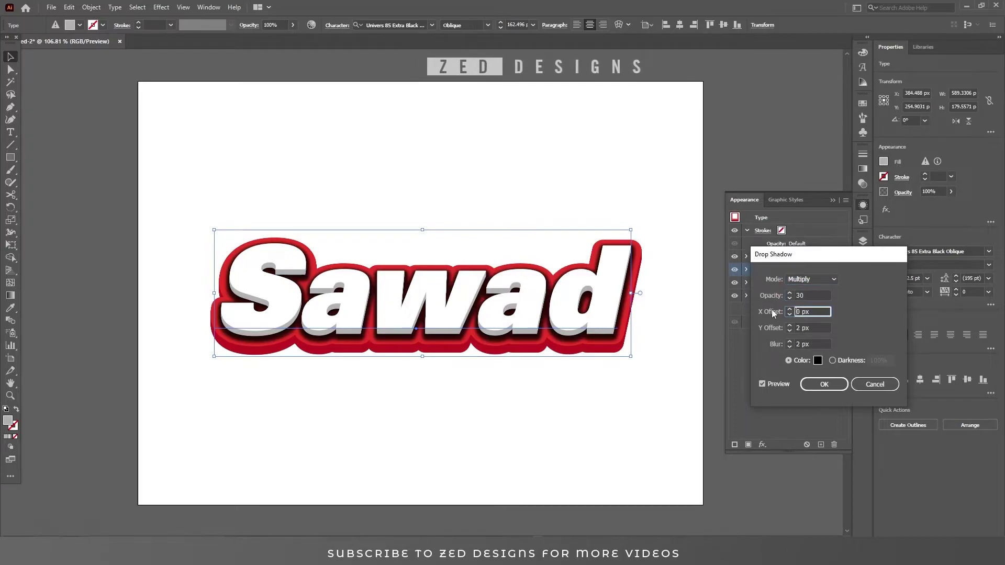
# Reduce the second drop shadow's opacity to 20%
pyautogui.press('Tab')
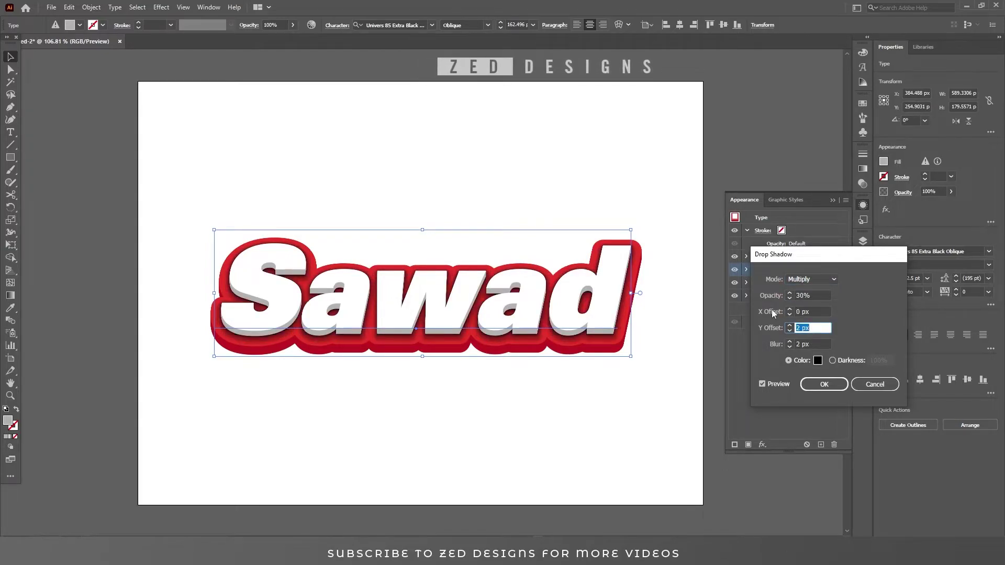
pyautogui.press('Tab')
pyautogui.hotkey('shift', 'Tab')
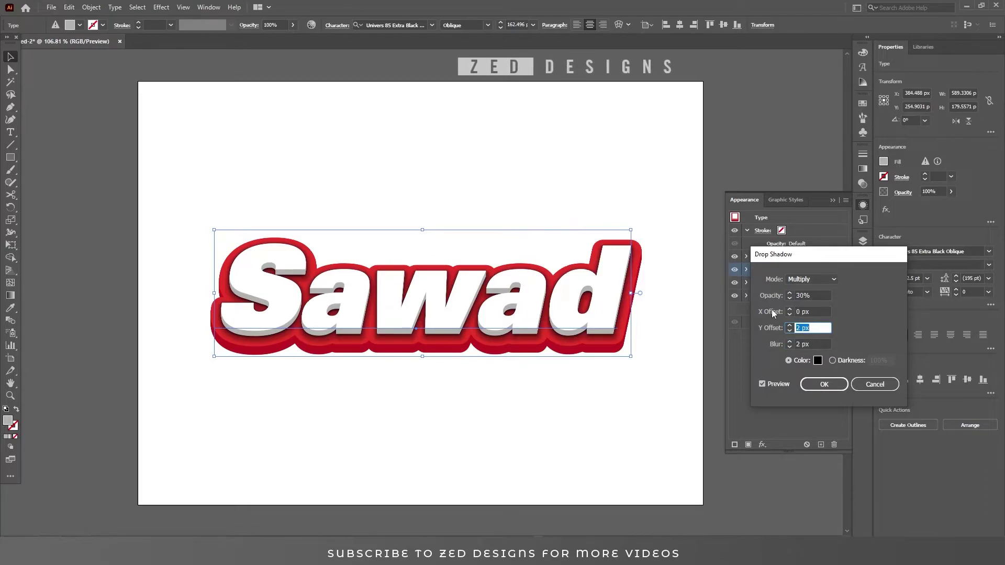
pyautogui.hotkey('shift', 'Tab')
pyautogui.hotkey('shift', 'Tab')
pyautogui.write('20')
pyautogui.press('Tab')
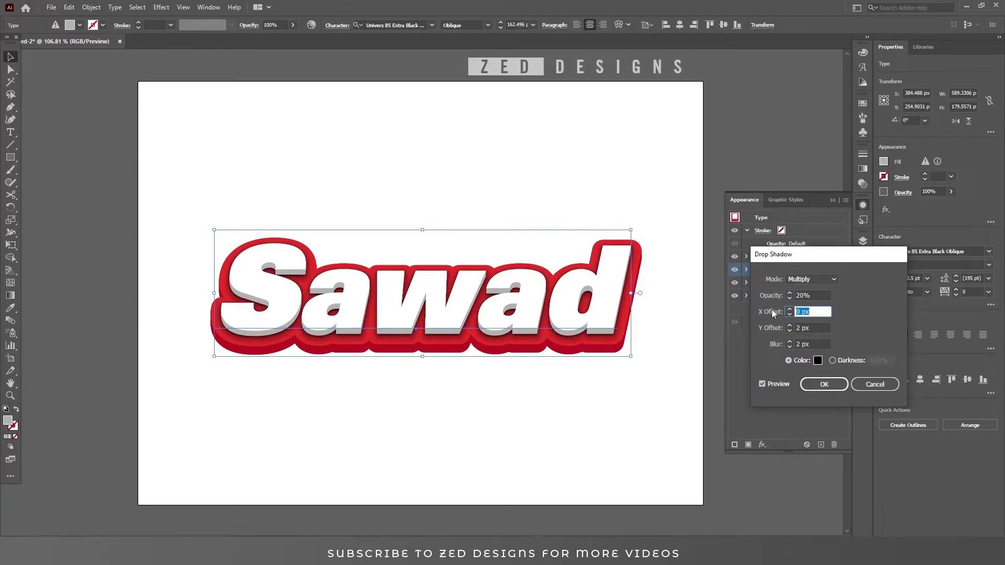
# Set the second drop shadow's Y offset to 0.5 px and apply it
pyautogui.press('Tab')
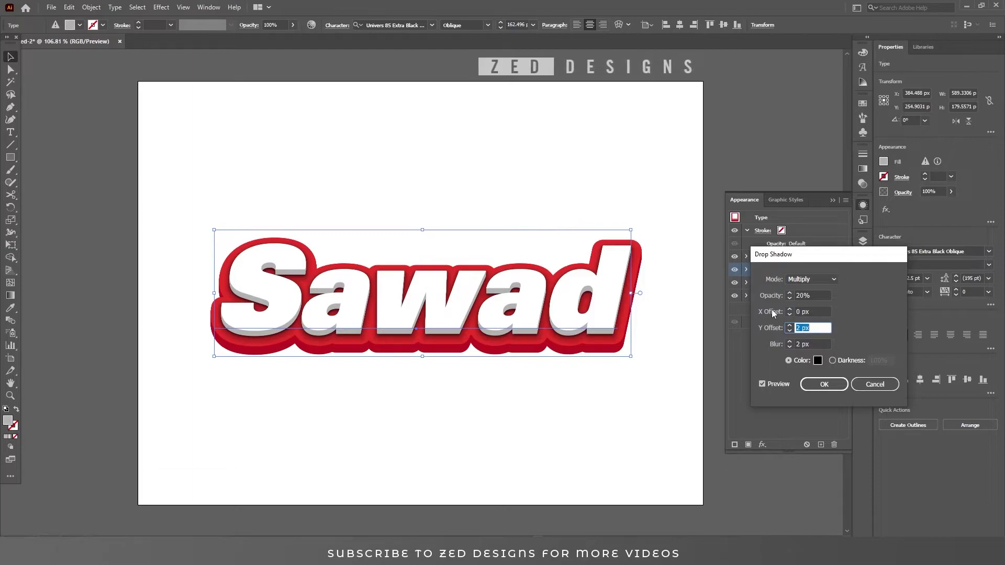
pyautogui.write('1')
pyautogui.press('Tab')
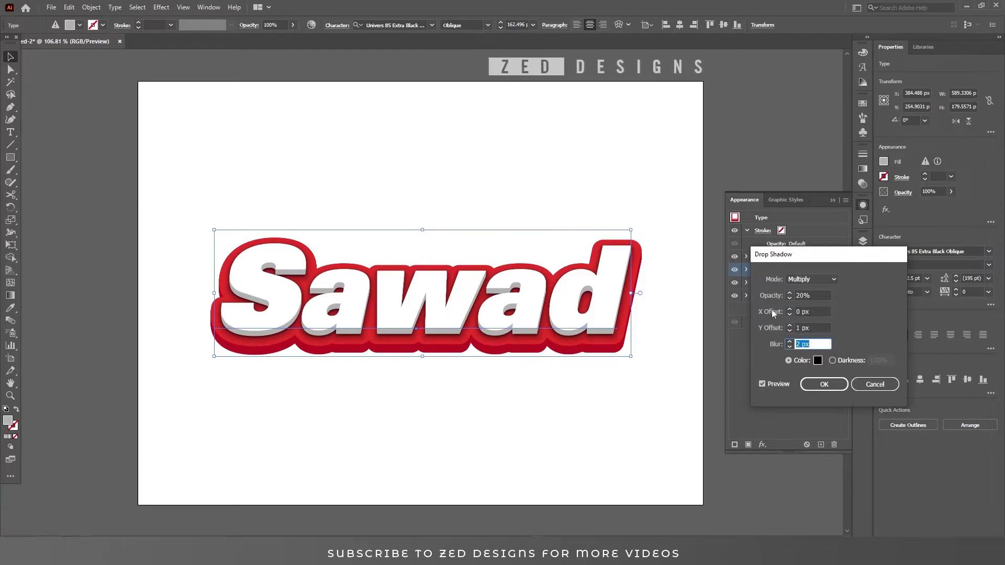
pyautogui.hotkey('shift', 'Tab')
pyautogui.write('0.5')
pyautogui.press('Tab')
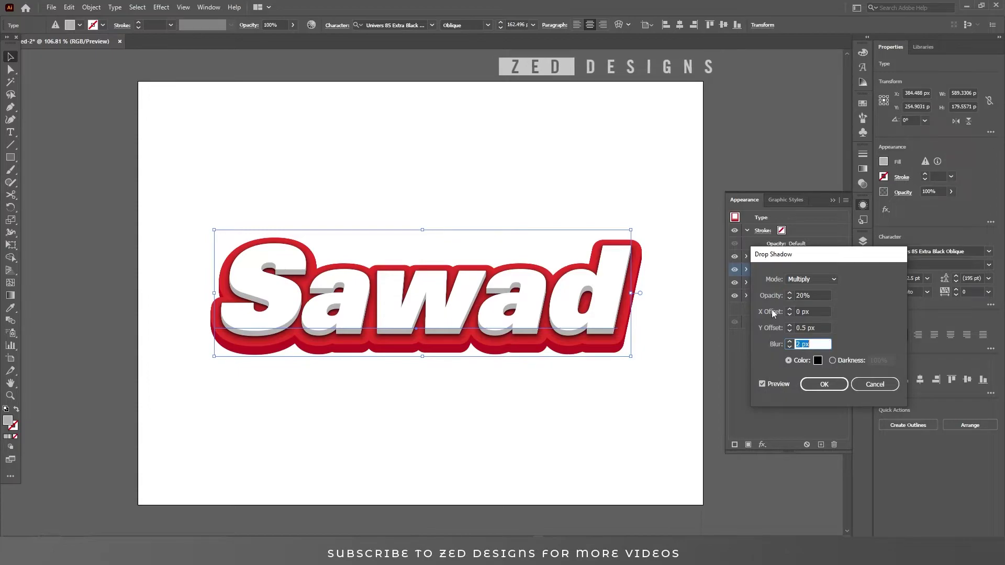
pyautogui.click(824, 385)
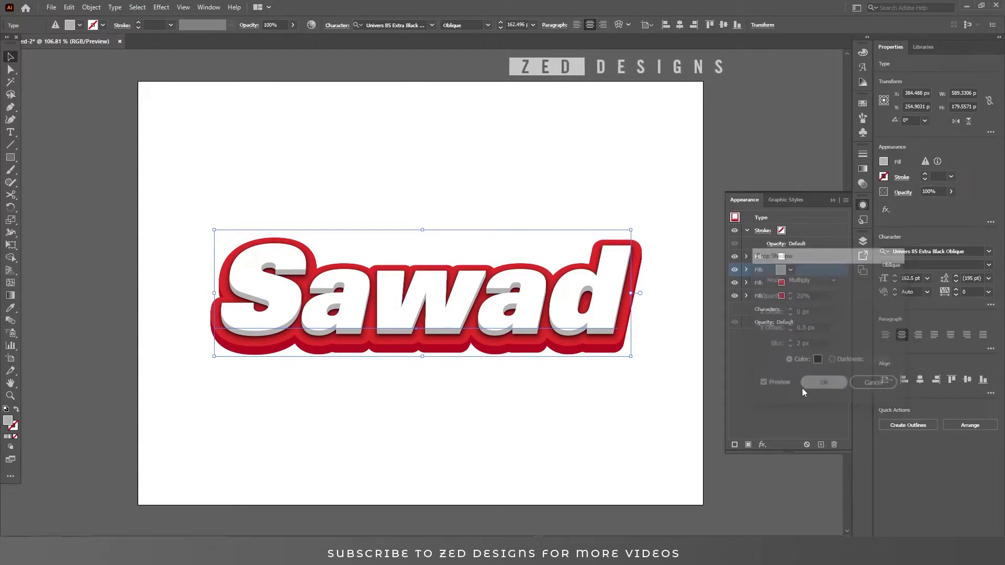
# Edit the grey fill's first drop shadow to 60% opacity and a 1 px Y offset
pyautogui.click(794, 291)
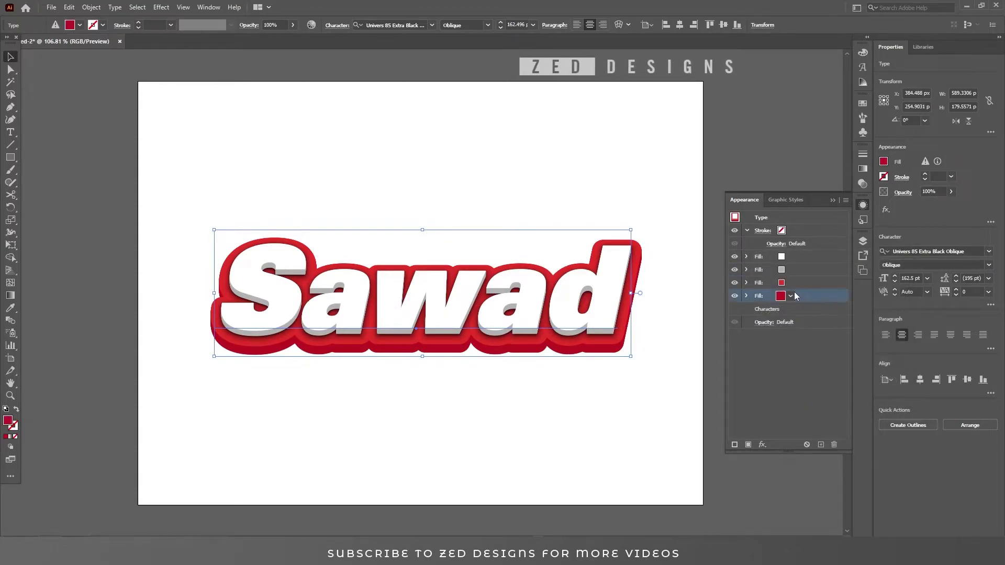
pyautogui.click(764, 269)
pyautogui.click(746, 269)
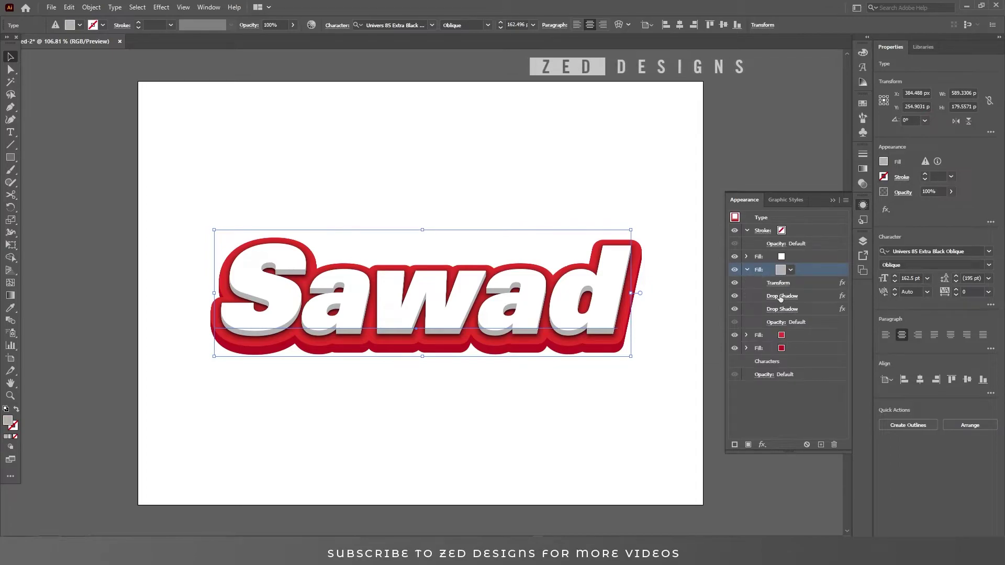
pyautogui.click(781, 295)
pyautogui.write('60')
pyautogui.press('Tab')
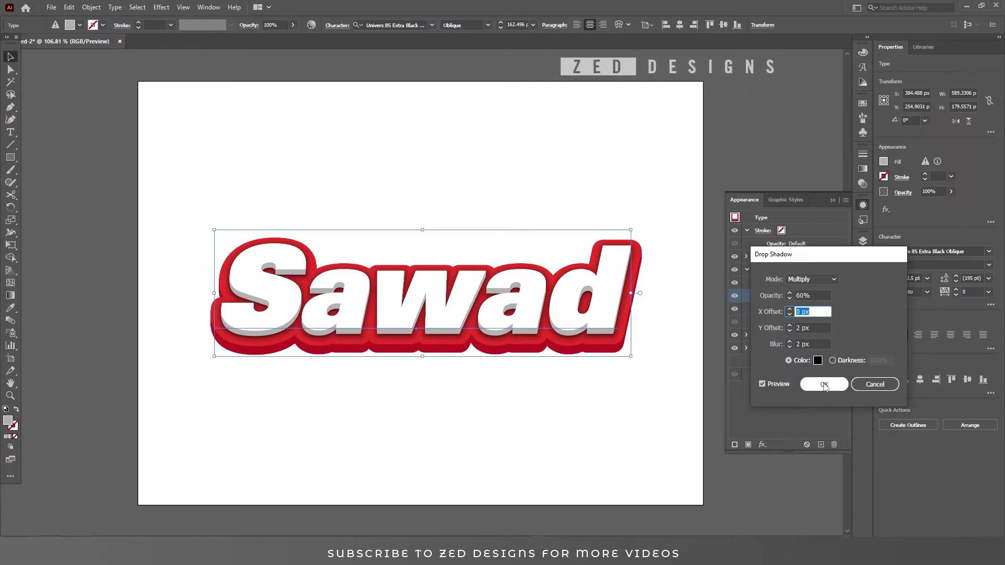
pyautogui.press('Tab')
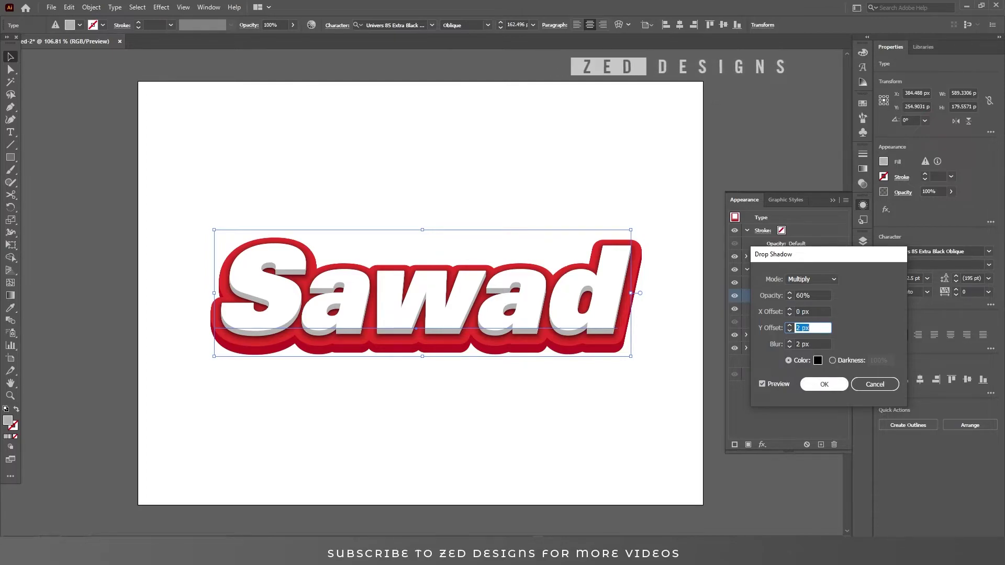
pyautogui.write('1')
pyautogui.press('Tab')
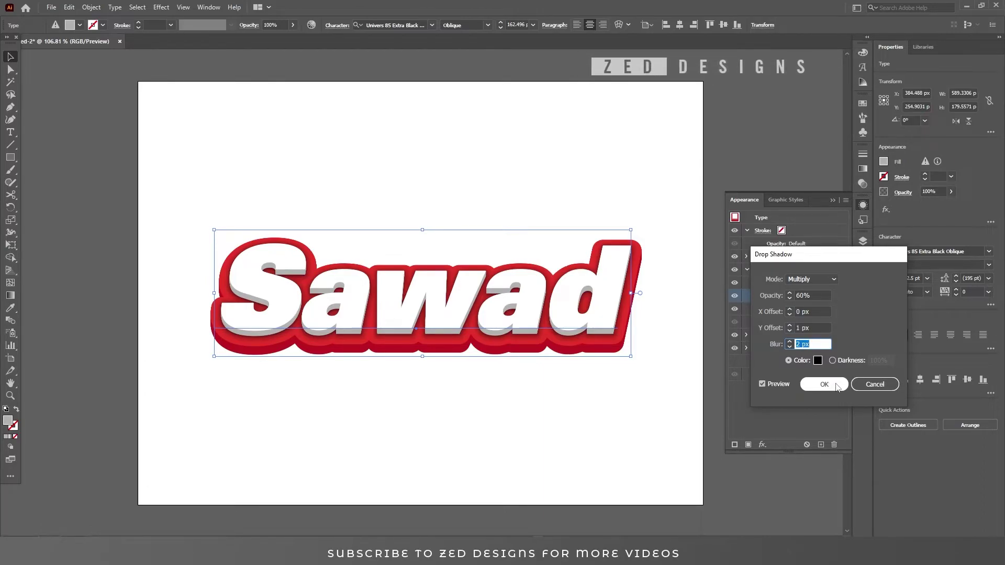
# Try 40% opacity on the first drop shadow, set it back to 60% and apply the settings
pyautogui.click(815, 296)
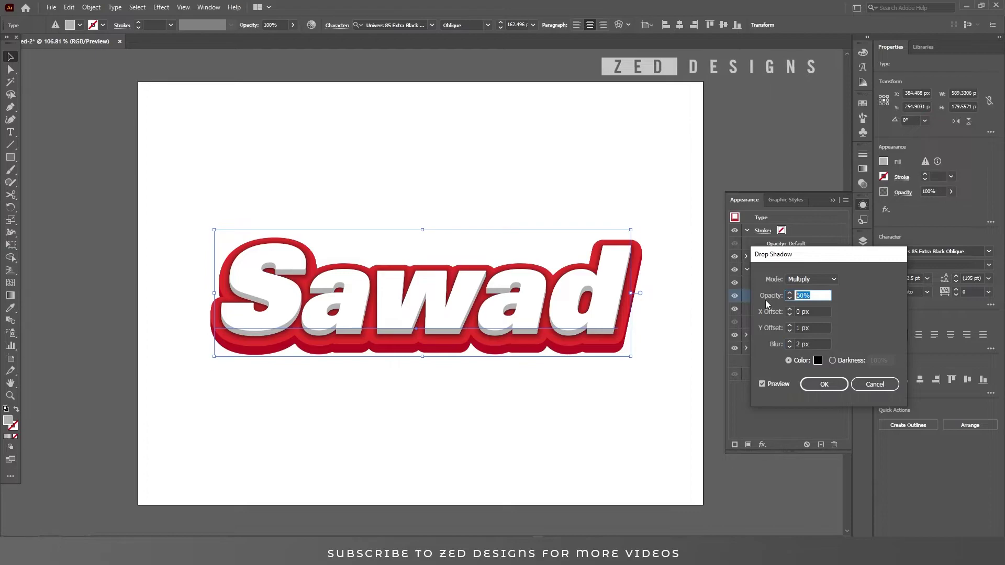
pyautogui.write('40')
pyautogui.press('Tab')
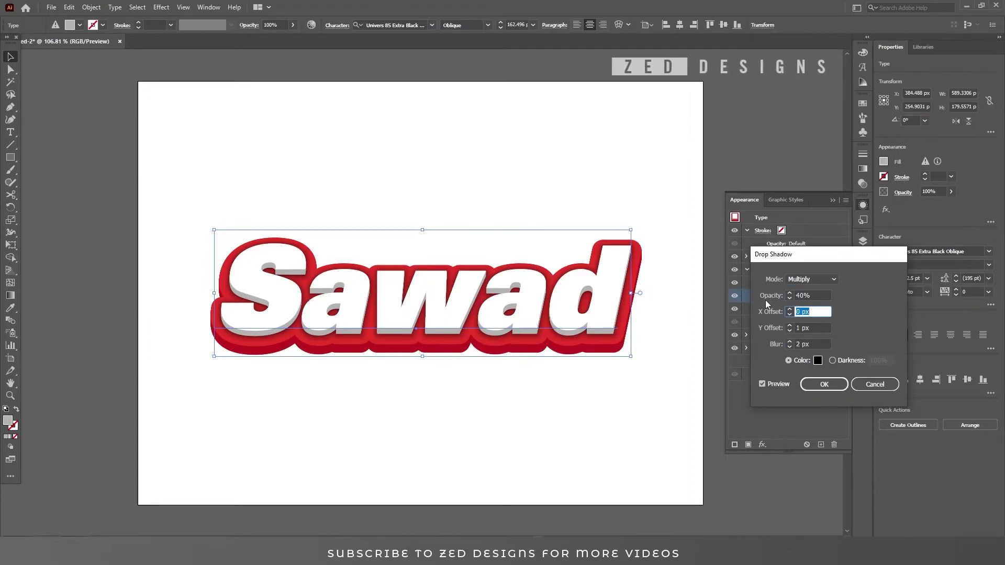
pyautogui.hotkey('shift', 'Tab')
pyautogui.write('60')
pyautogui.press('Tab')
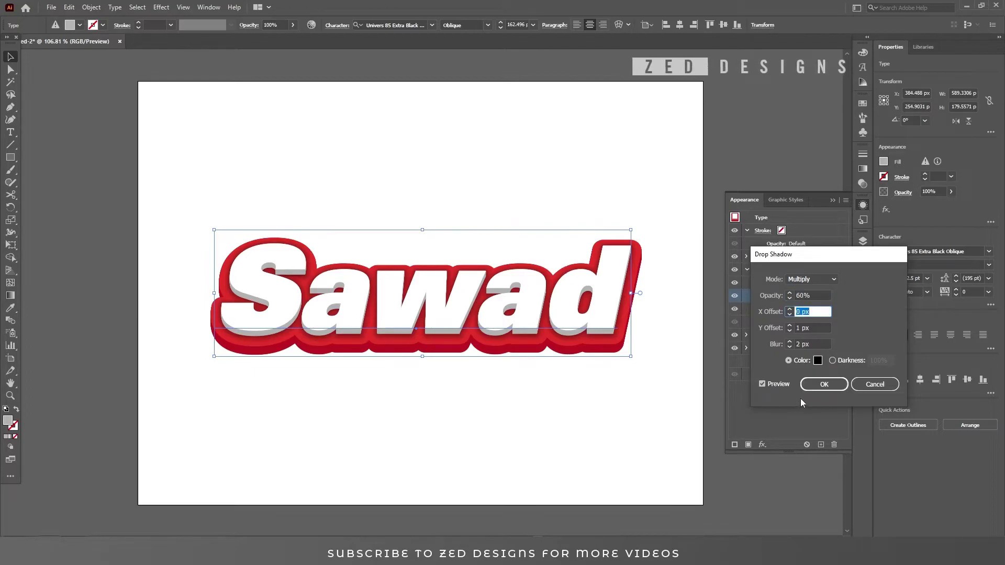
pyautogui.click(816, 385)
# Deselect the word to examine the shadow and extrusion without the selection box, and select it again
pyautogui.hotkey('ctrl', 'h')
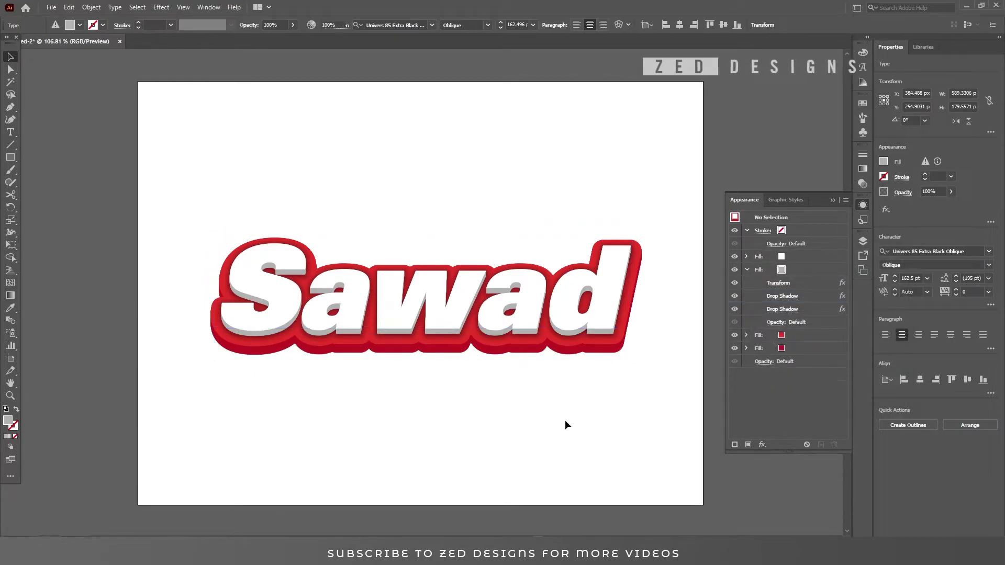
pyautogui.doubleClick(610, 293)
pyautogui.press('Escape')
pyautogui.click(591, 438)
pyautogui.doubleClick(613, 348)
pyautogui.press('Escape')
# Duplicate the dark red fill at the bottom of the word's fill stack and colour the lower copy black
pyautogui.click(748, 270)
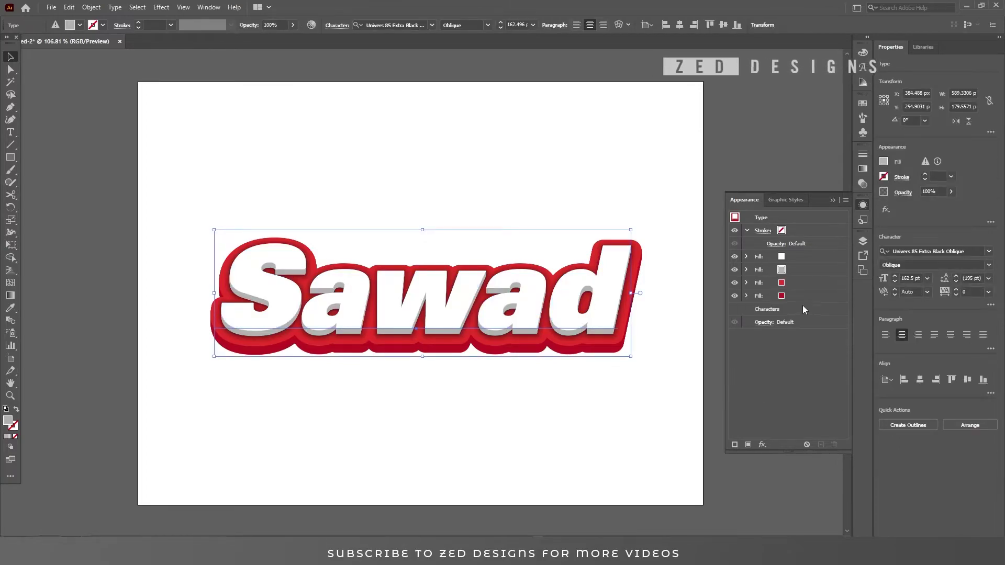
pyautogui.click(806, 295)
pyautogui.click(821, 445)
pyautogui.click(805, 310)
pyautogui.click(790, 310)
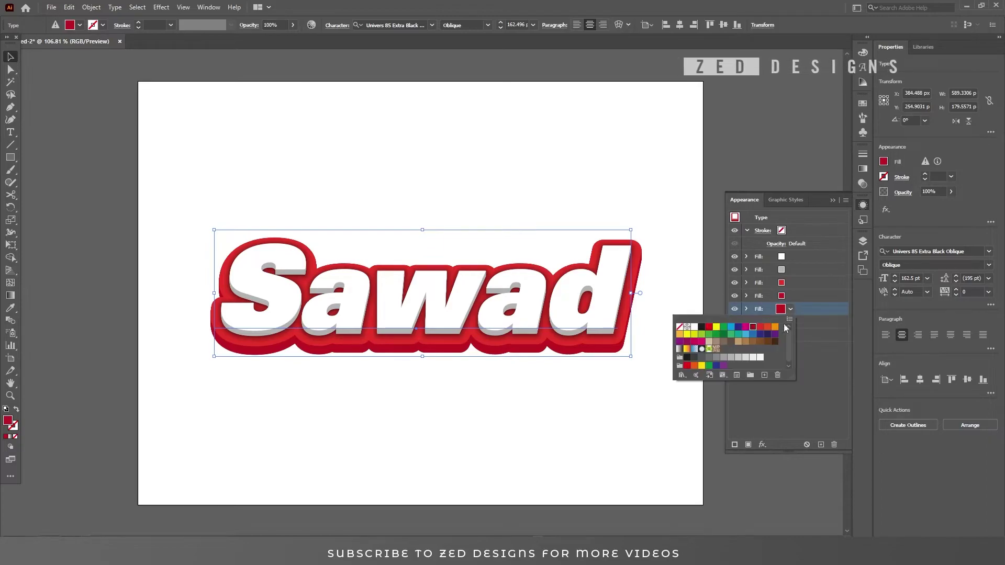
pyautogui.click(702, 330)
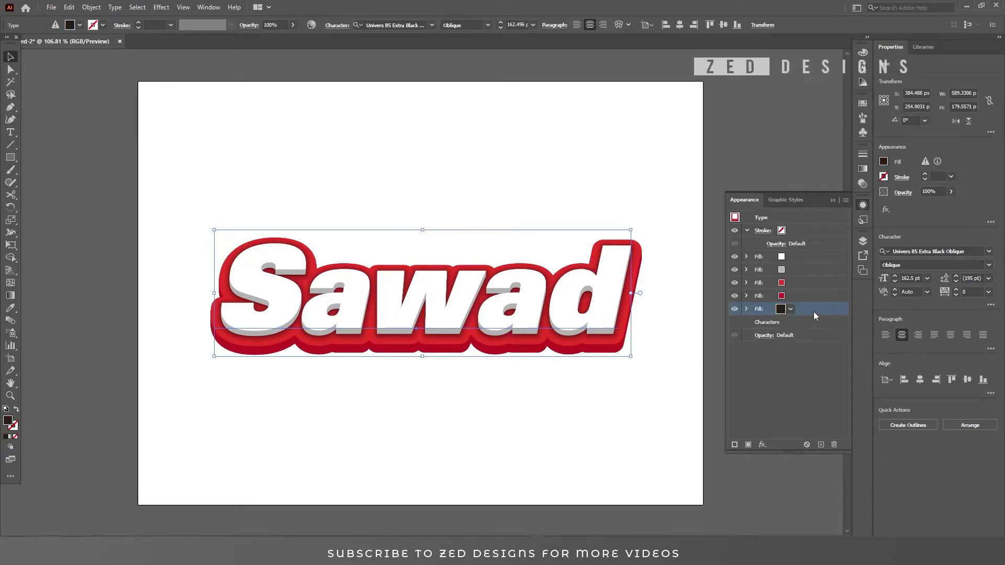
# Add another Transform effect to the black fill with a vertical move of 100 px
pyautogui.click(767, 445)
pyautogui.moveTo(804, 233)
pyautogui.click(893, 268)
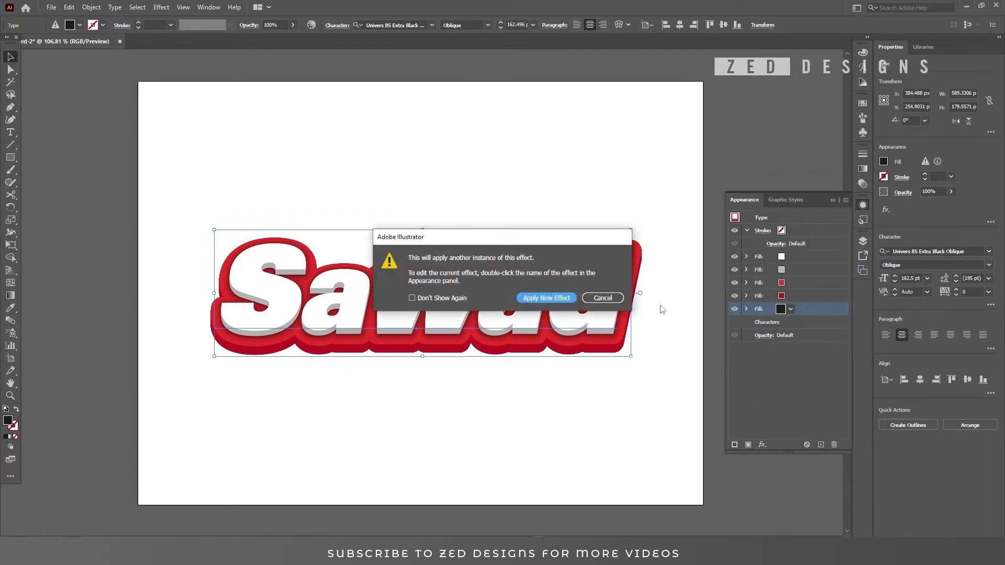
pyautogui.press('Return')
pyautogui.press('Tab')
pyautogui.press('Tab')
pyautogui.press('Tab')
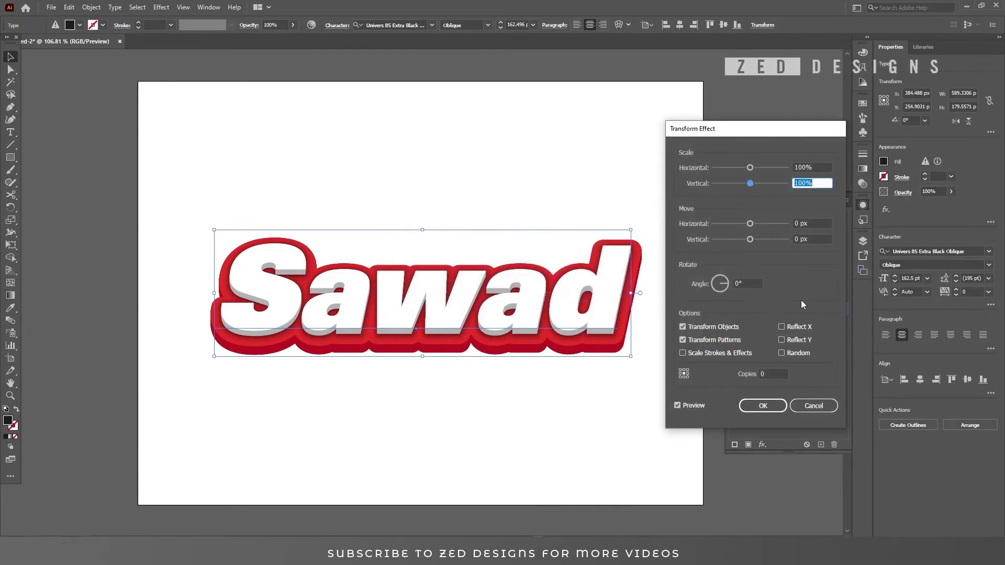
pyautogui.write('100')
pyautogui.press('Tab')
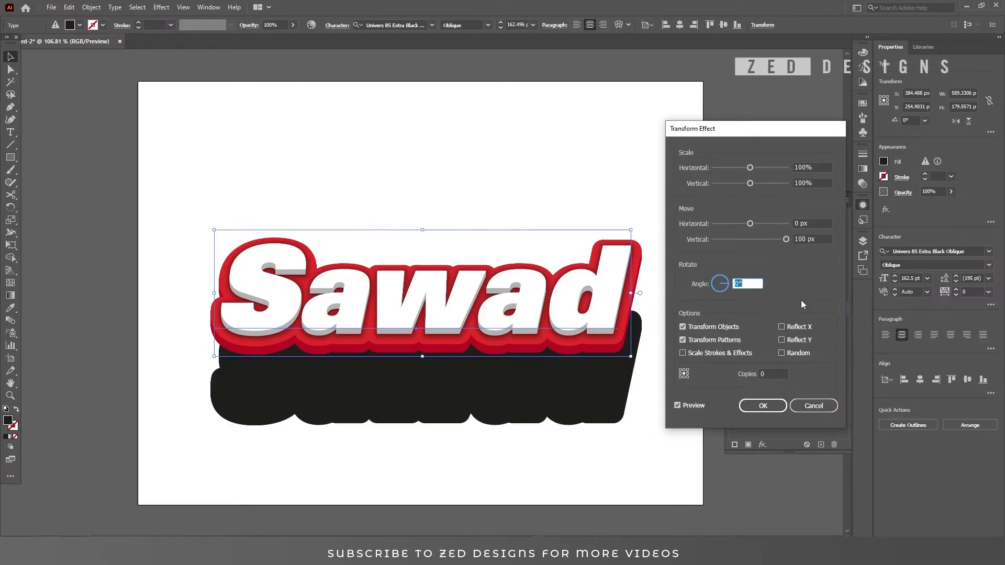
# Try vertical moves of 60 px and 40 px, settle on 30 px and apply the black fill's new Transform effect
pyautogui.hotkey('shift', 'Tab')
pyautogui.write('60')
pyautogui.press('Tab')
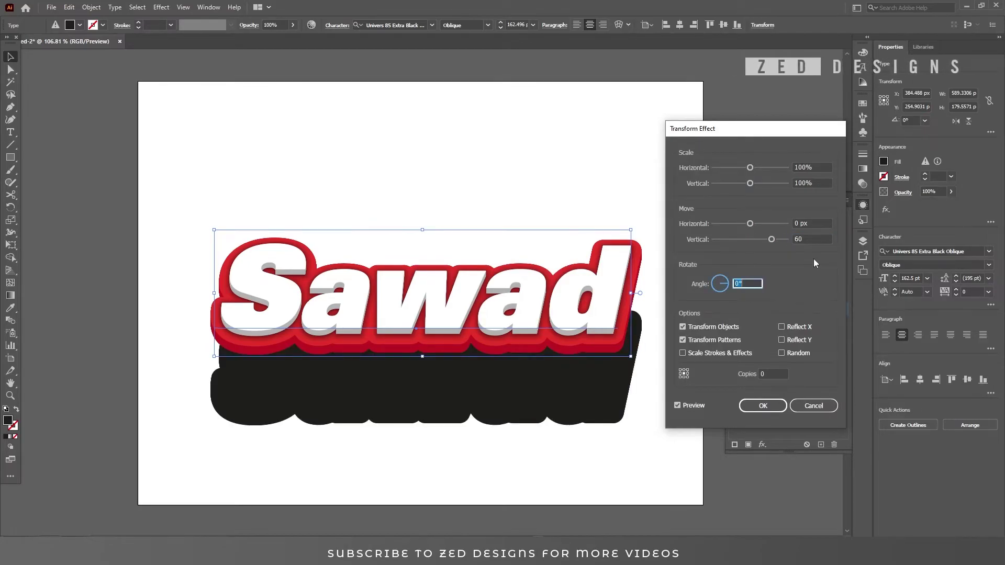
pyautogui.hotkey('shift', 'Tab')
pyautogui.write('40')
pyautogui.press('Tab')
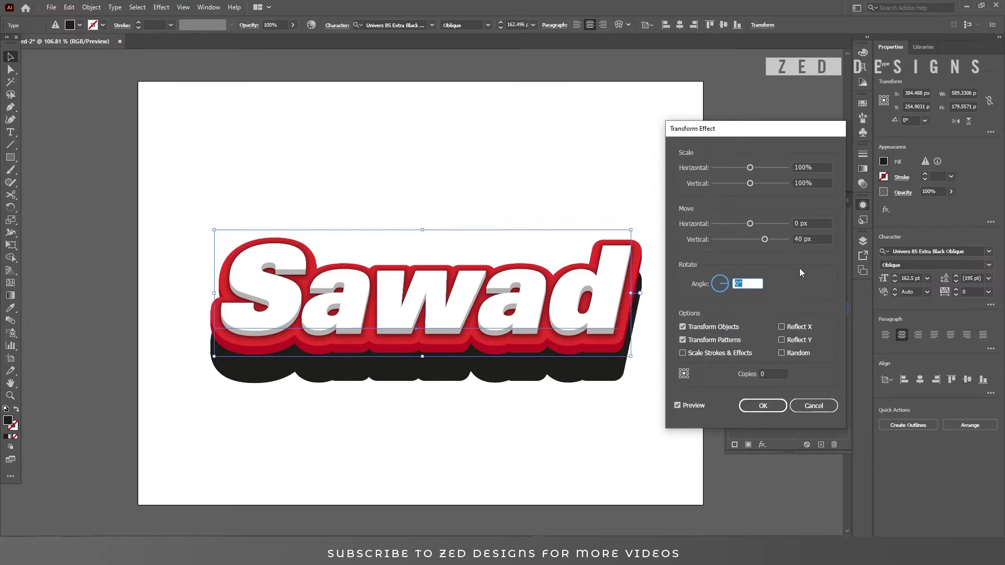
pyautogui.hotkey('shift', 'Tab')
pyautogui.write('30')
pyautogui.press('Tab')
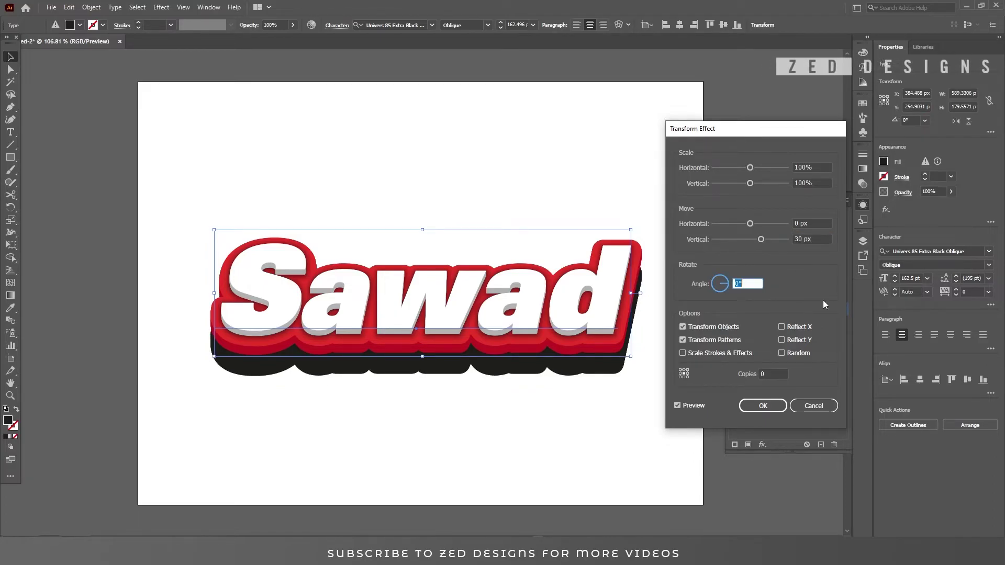
pyautogui.click(762, 410)
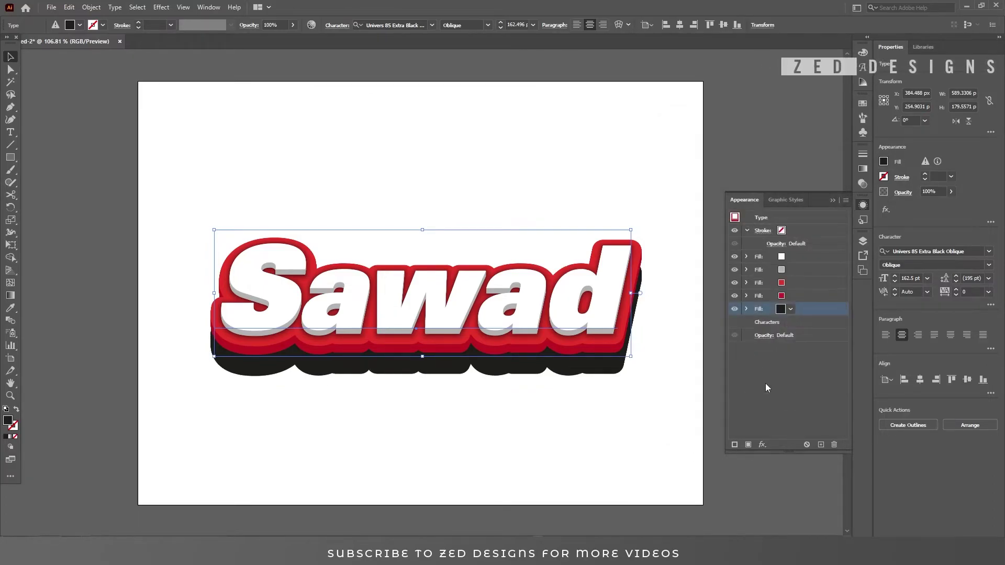
# Add a Gaussian Blur effect with a 20-pixel radius to the black fill
pyautogui.click(762, 446)
pyautogui.moveTo(809, 351)
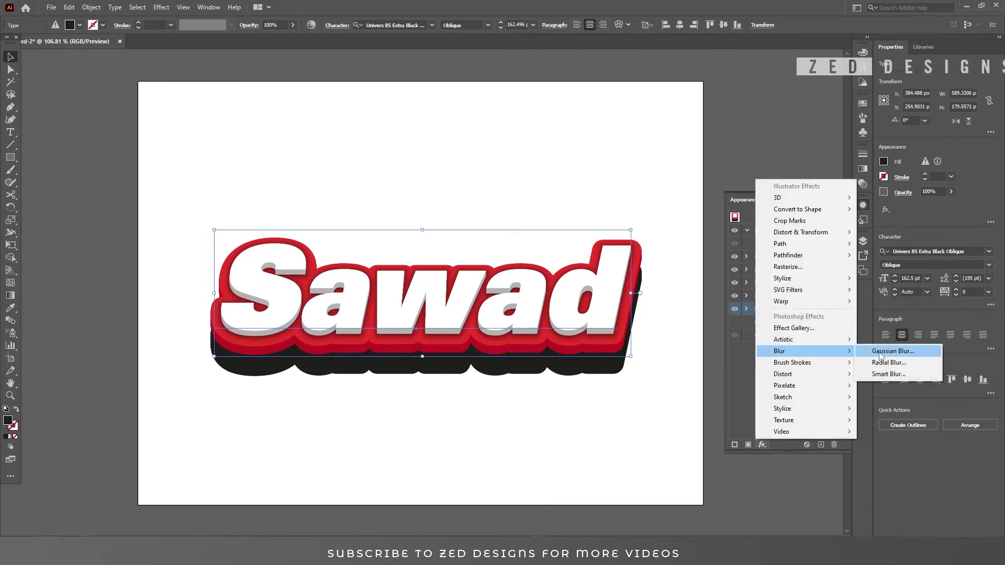
pyautogui.click(885, 351)
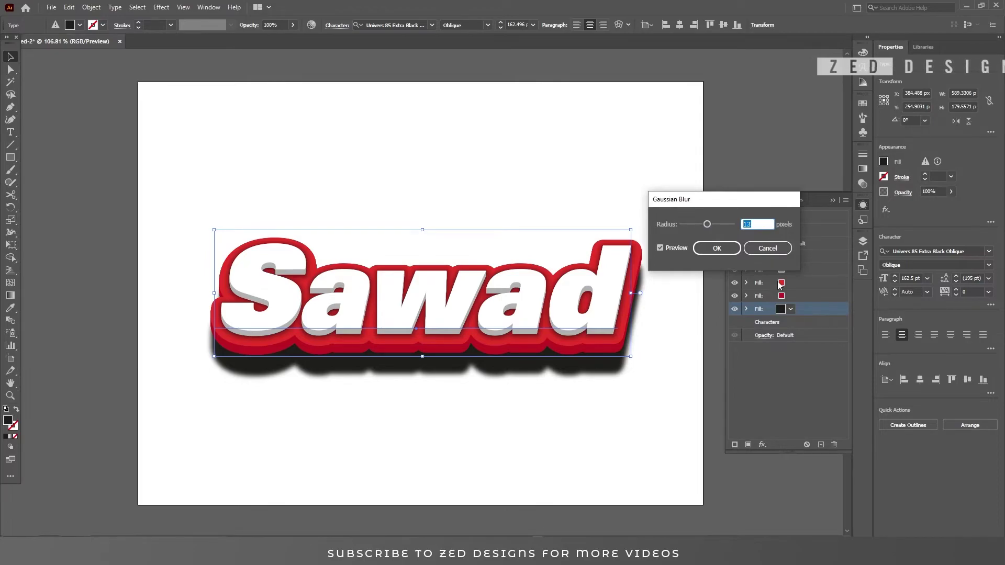
pyautogui.write('20')
pyautogui.press('Tab')
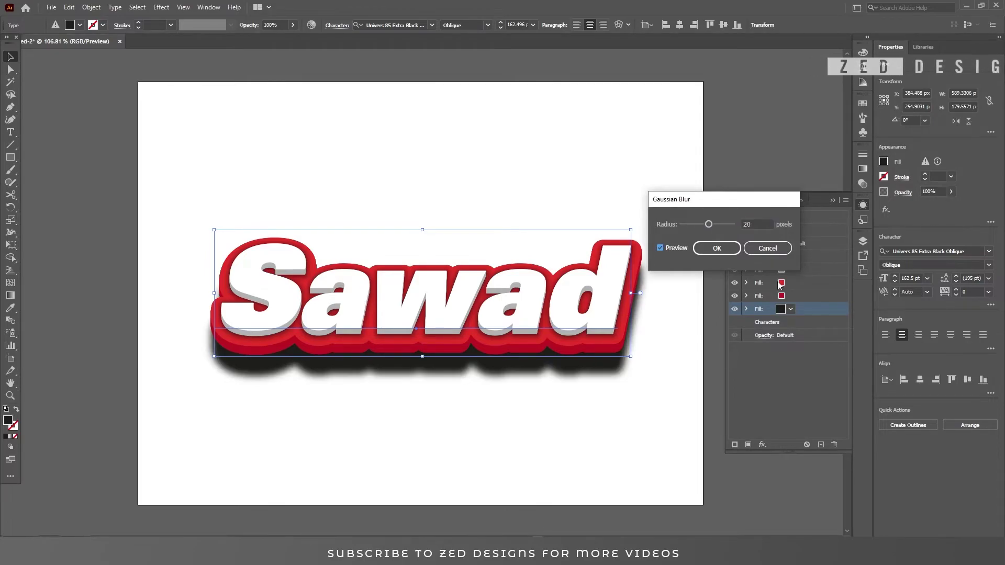
pyautogui.click(716, 248)
# Expand the black fill's settings, try 30% opacity and set it to 40%
pyautogui.click(747, 309)
pyautogui.click(775, 388)
pyautogui.write('10')
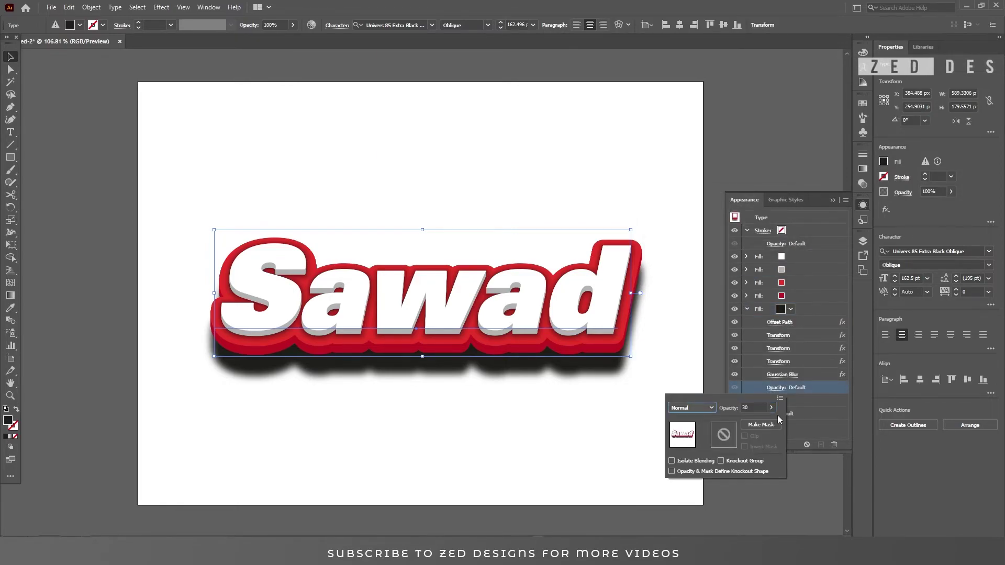
pyautogui.press('Return')
pyautogui.click(734, 413)
pyautogui.write('40')
pyautogui.press('Return')
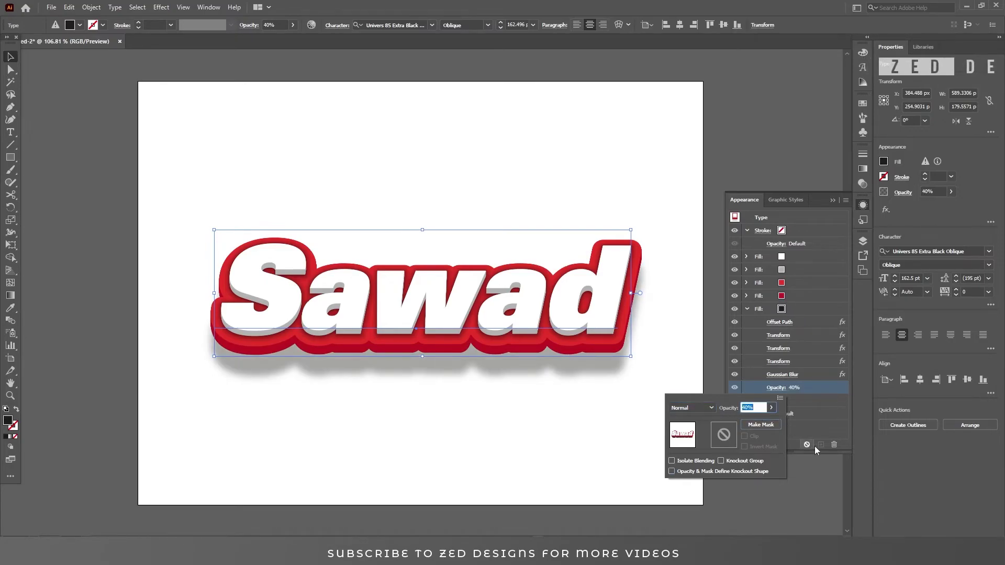
pyautogui.click(821, 420)
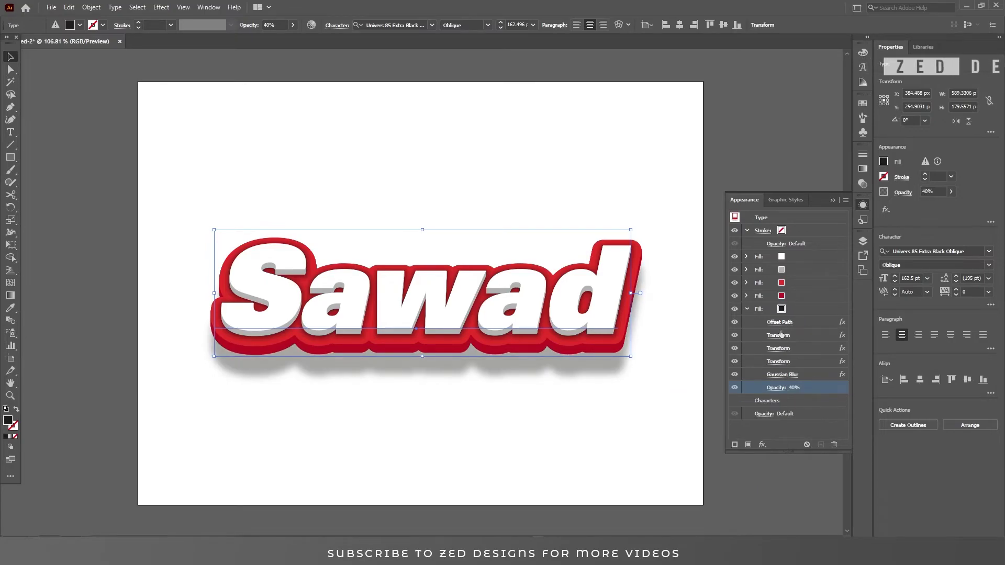
# Edit the black fill's last Transform effect to a vertical move of 20 px and apply it
pyautogui.click(781, 374)
pyautogui.press('Escape')
pyautogui.click(784, 361)
pyautogui.click(817, 241)
pyautogui.write('20')
pyautogui.press('Tab')
pyautogui.hotkey('shift', 'Tab')
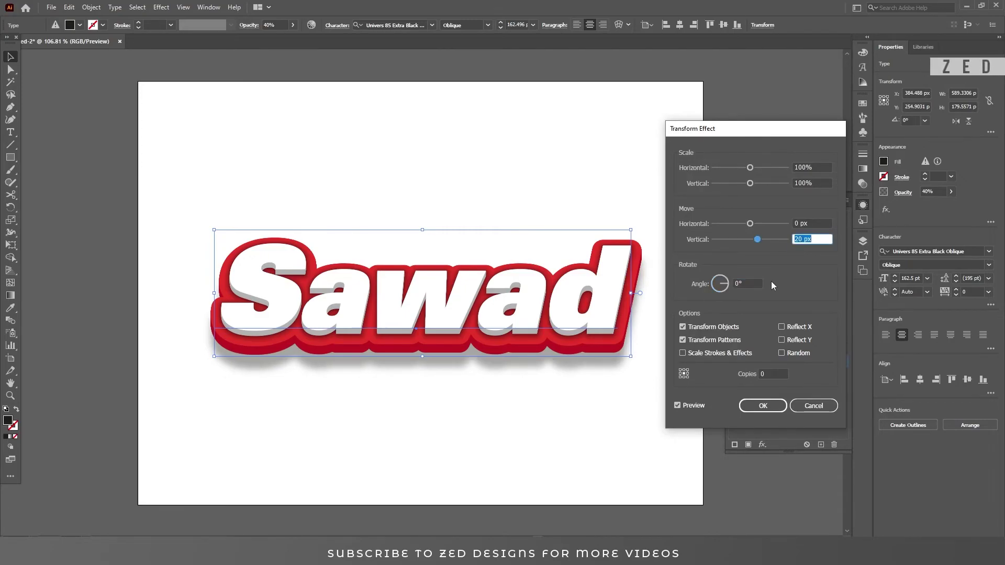
pyautogui.click(763, 406)
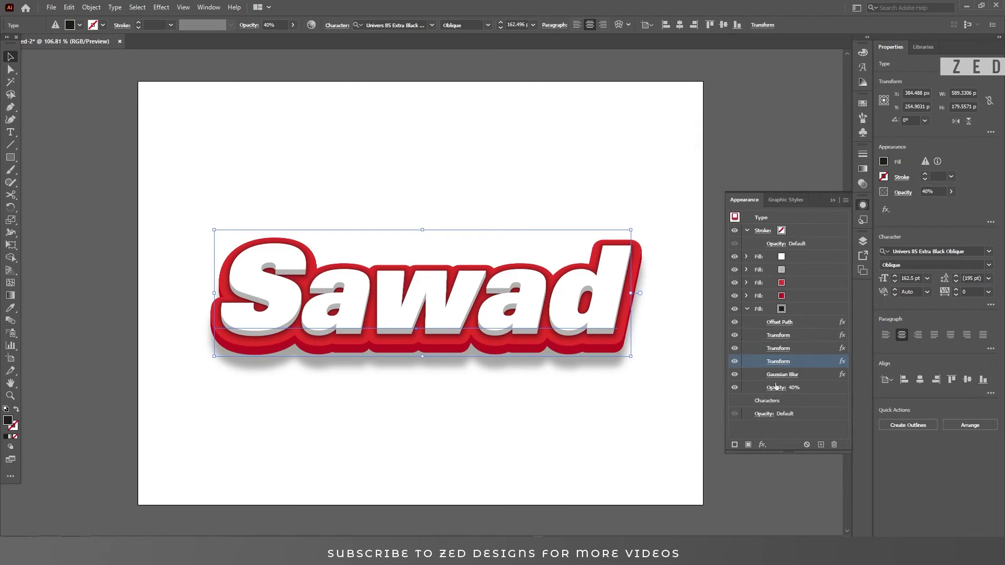
# Set the black fill's opacity to 50% and collapse its settings
pyautogui.click(776, 387)
pyautogui.write('50')
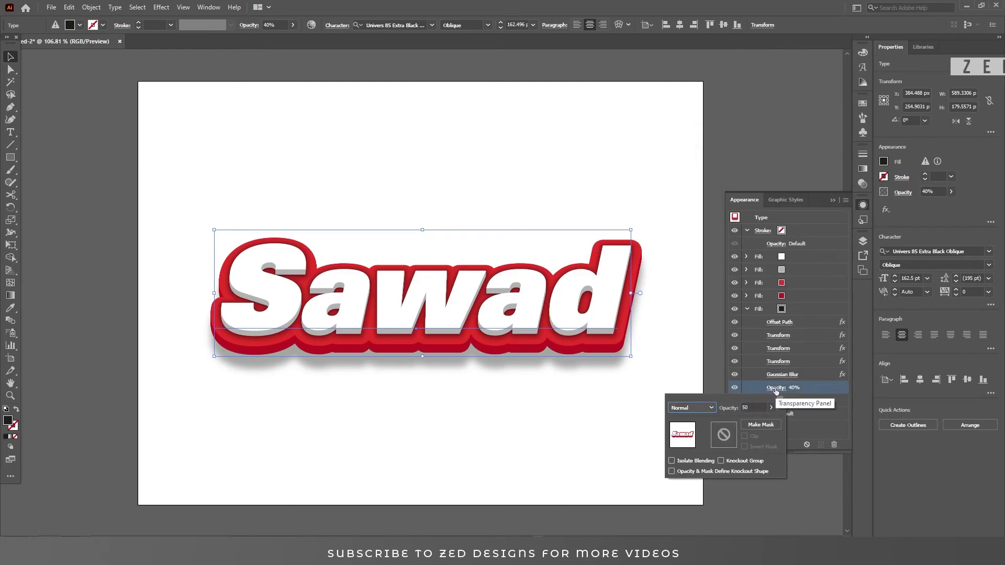
pyautogui.press('Return')
pyautogui.click(746, 309)
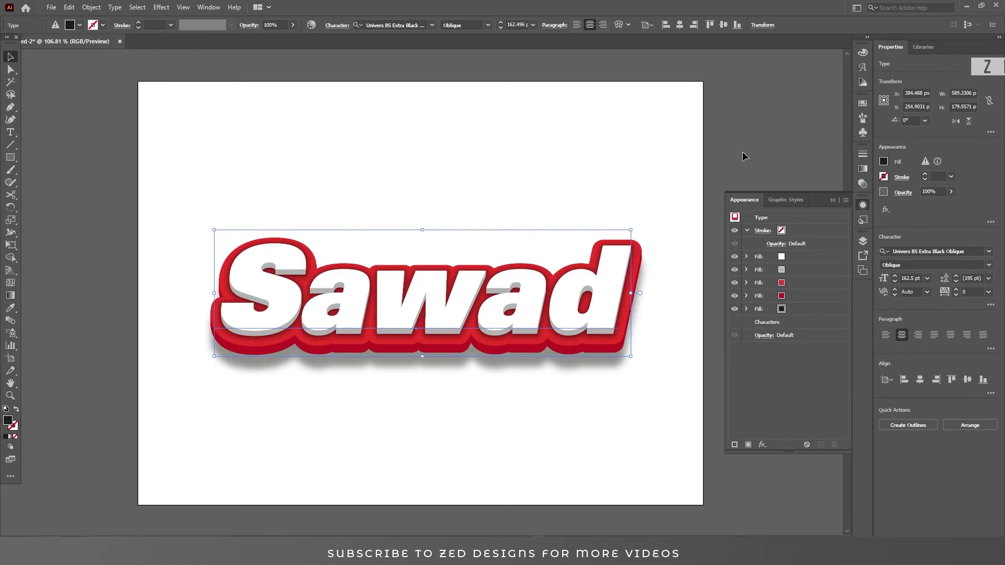
# Review the grey fill's second drop shadow, and set the opacity of its first drop shadow to 80%
pyautogui.click(802, 268)
pyautogui.click(746, 270)
pyautogui.click(783, 312)
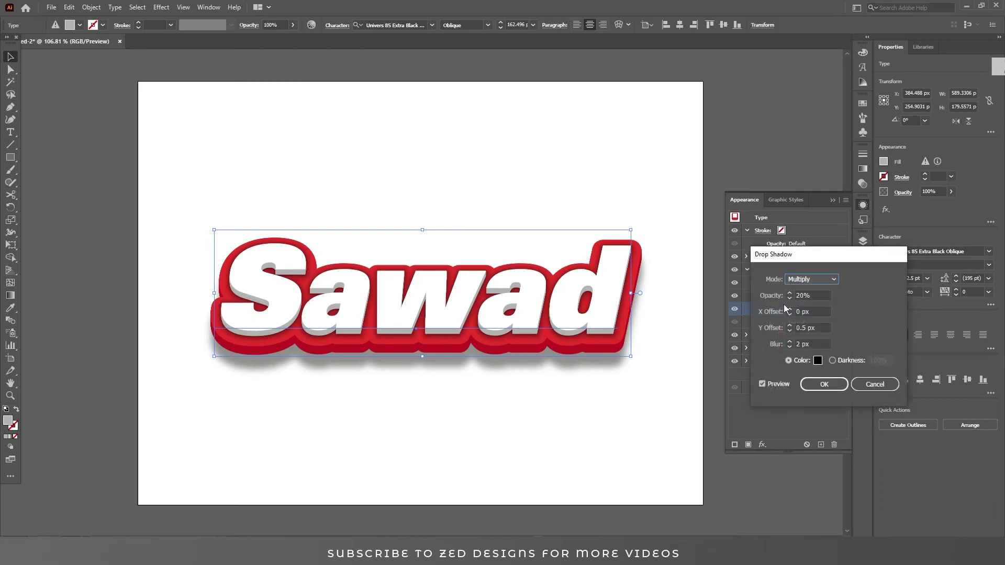
pyautogui.click(847, 385)
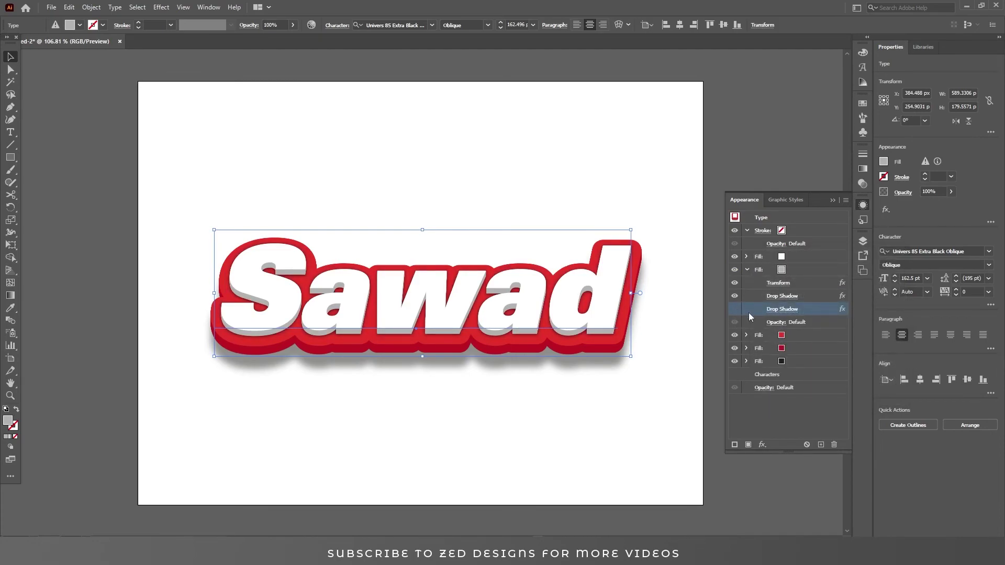
pyautogui.click(781, 297)
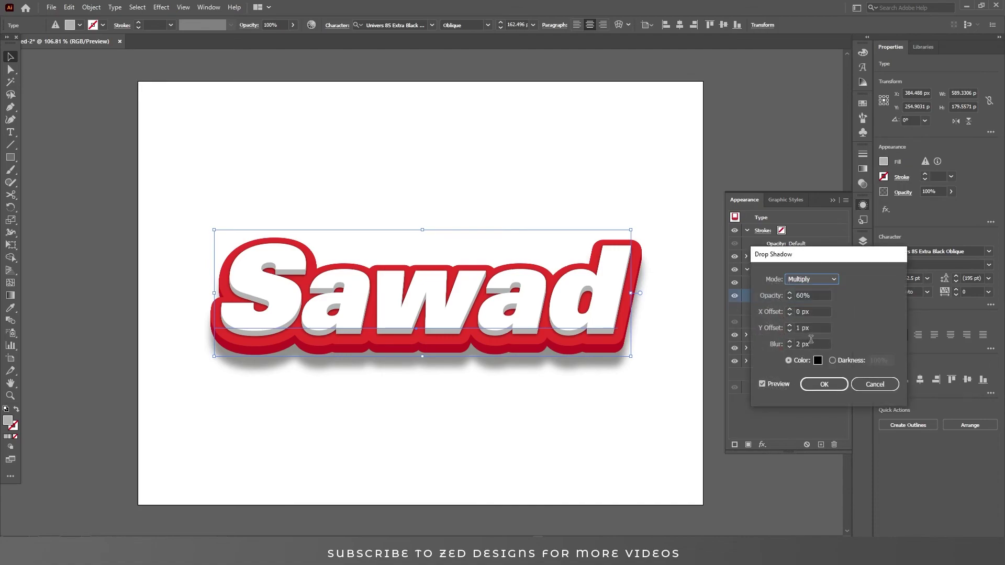
pyautogui.press('Tab')
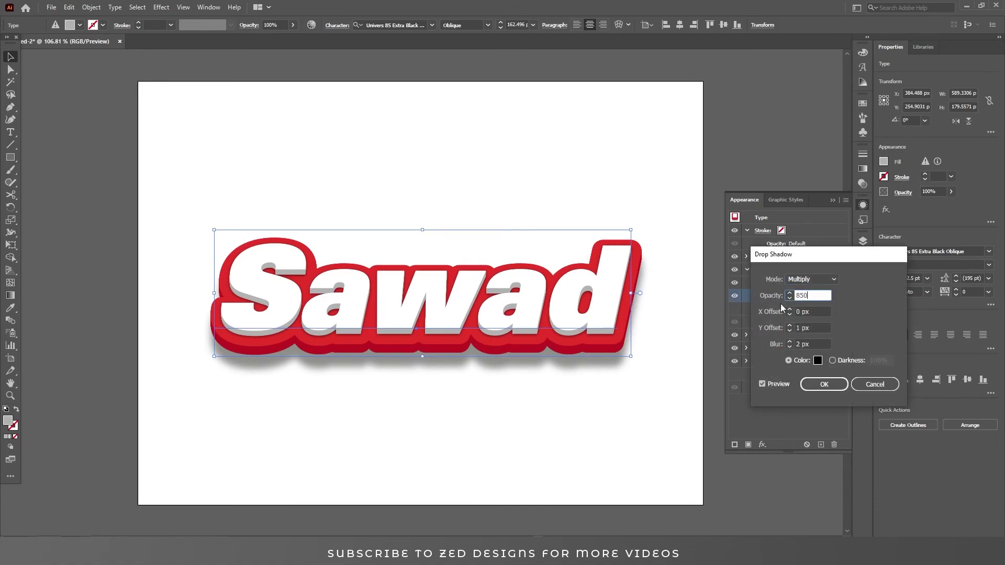
pyautogui.press('Tab')
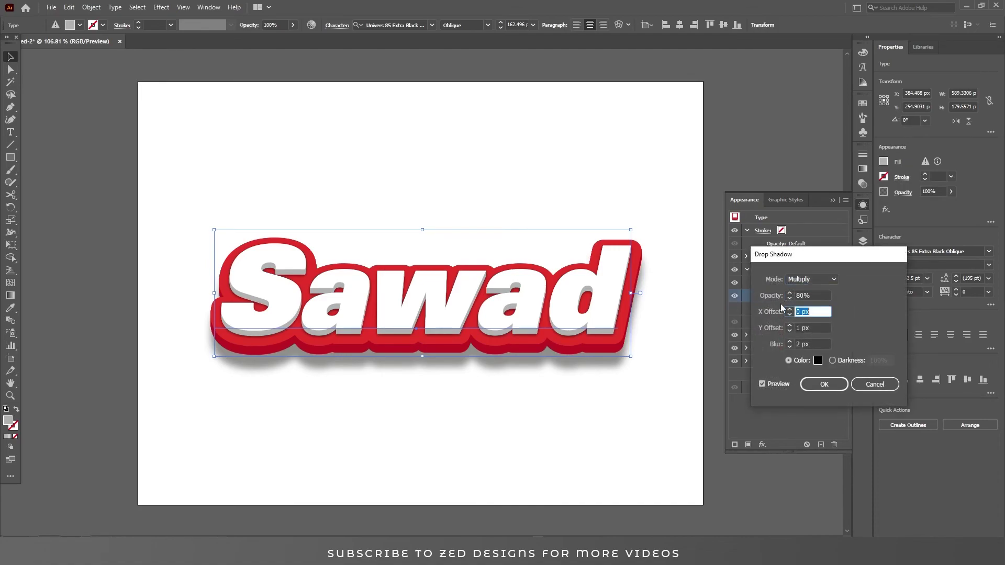
pyautogui.click(822, 385)
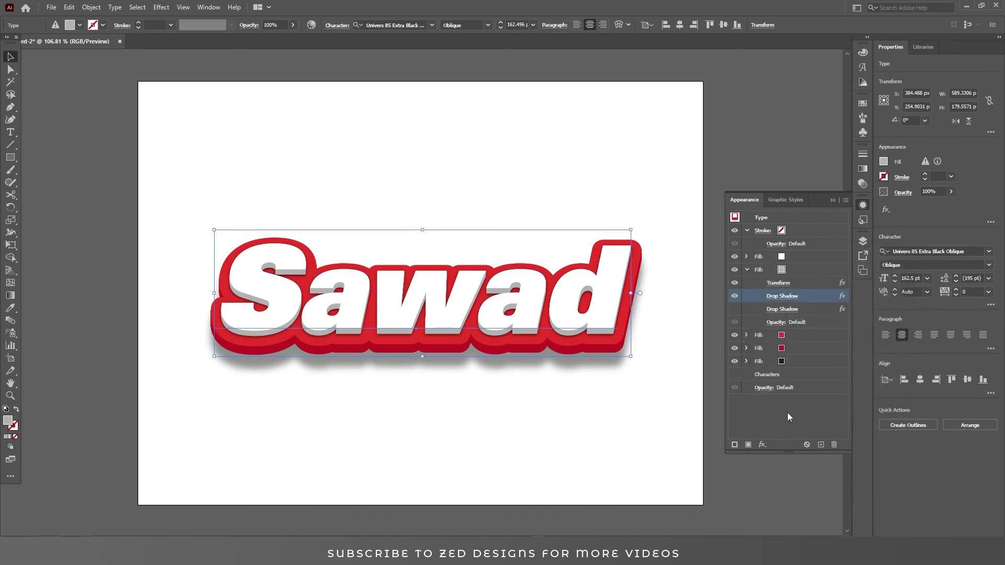